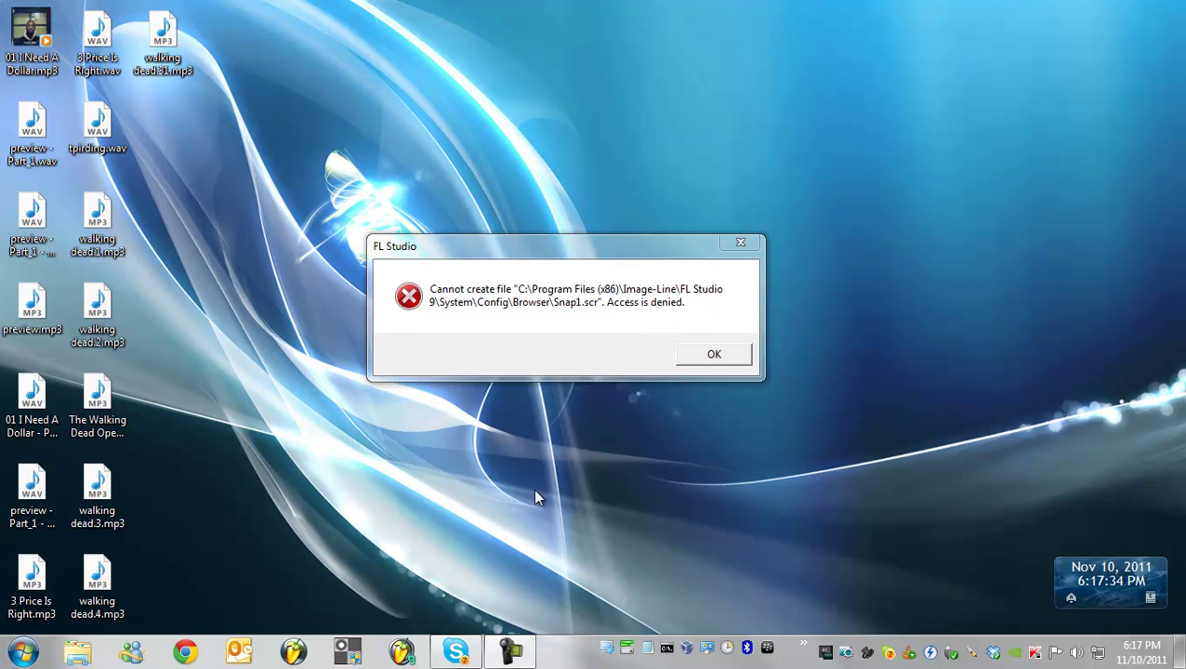
Dismiss the 'Access is denied' error about Snap1.scr so FL Studio finishes loading.
{"action": "left_click", "coordinate": [711, 356]}
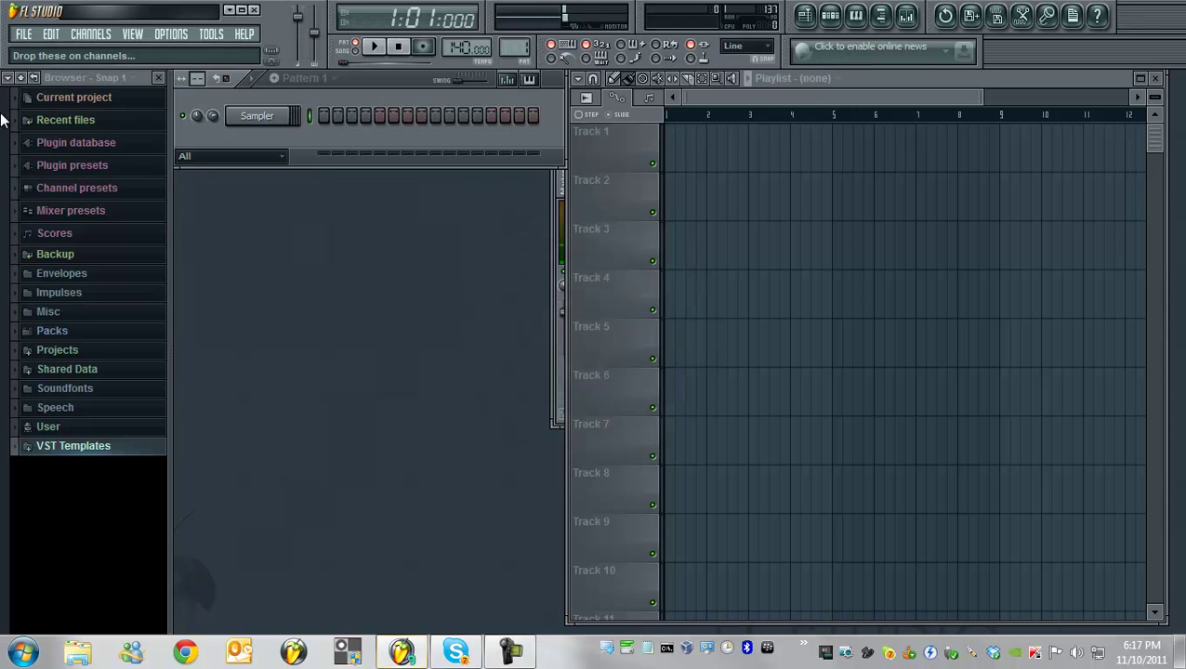
Save untitled.flp to the user's home folder after the Projects folder refuses it, replacing the existing file.
{"action": "left_click", "coordinate": [23, 34]}
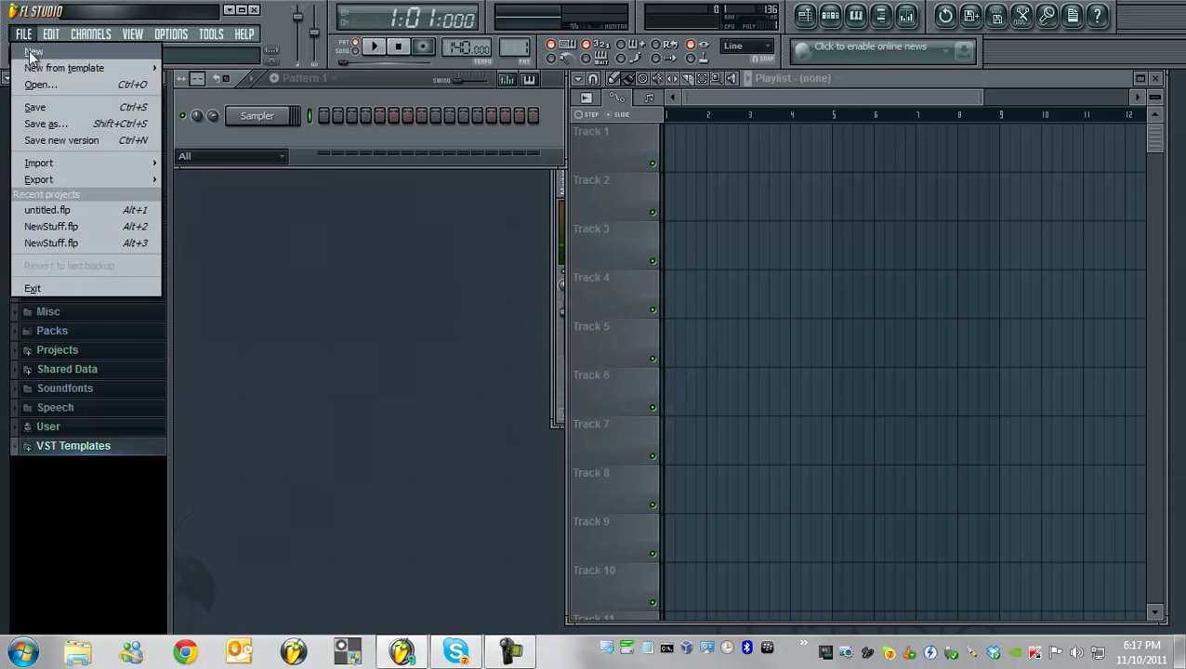
{"action": "left_click", "coordinate": [42, 124]}
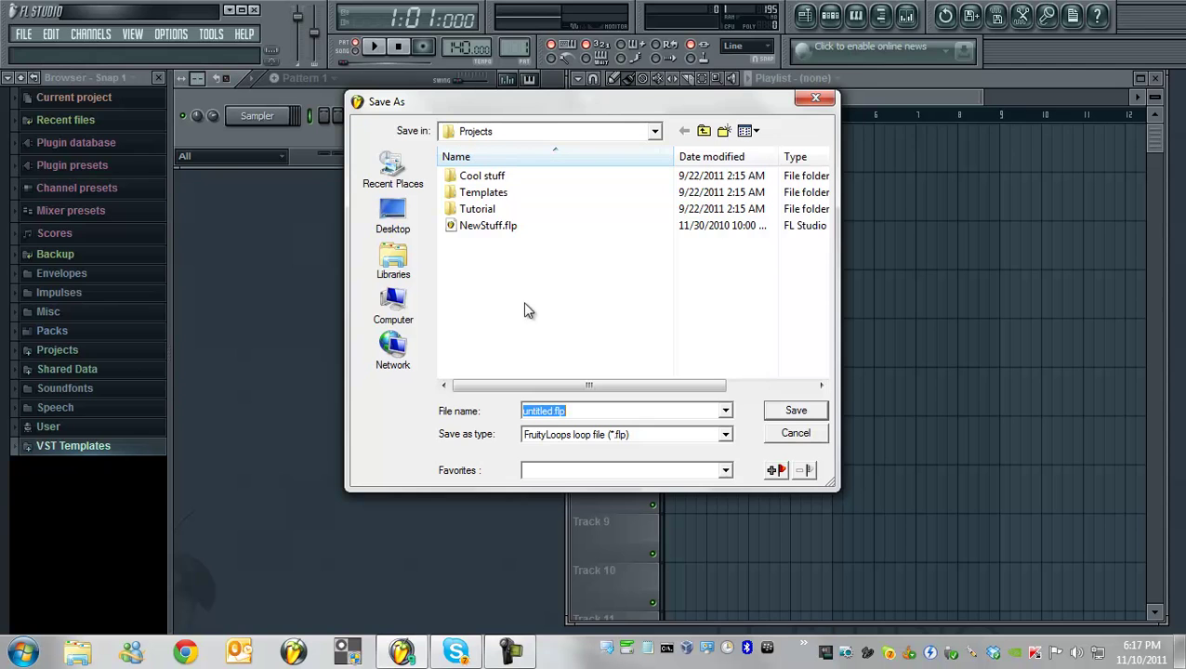
{"action": "left_click", "coordinate": [794, 410]}
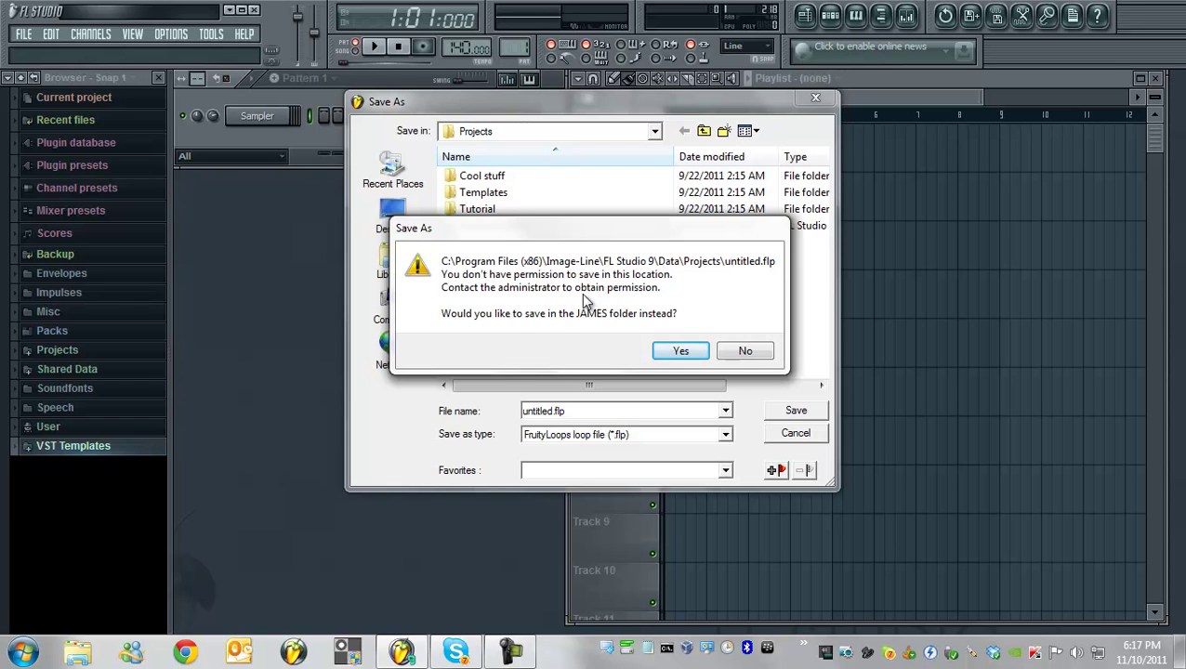
{"action": "left_click", "coordinate": [679, 351]}
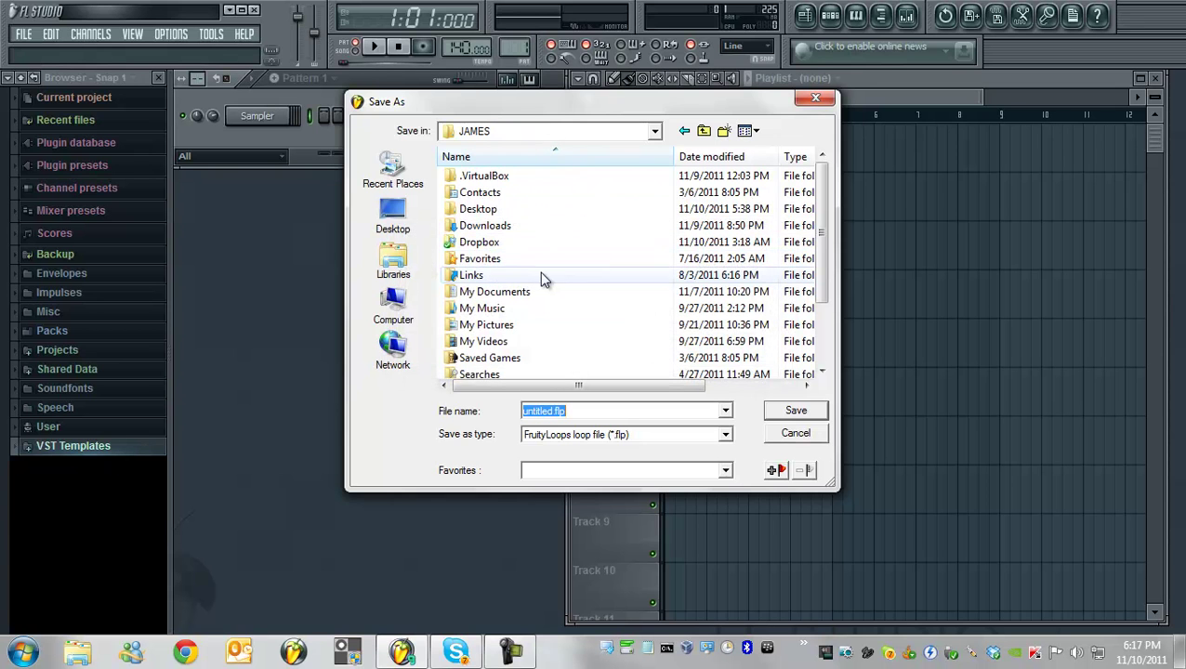
{"action": "left_click_drag", "start_coordinate": [821, 238], "coordinate": [833, 307]}
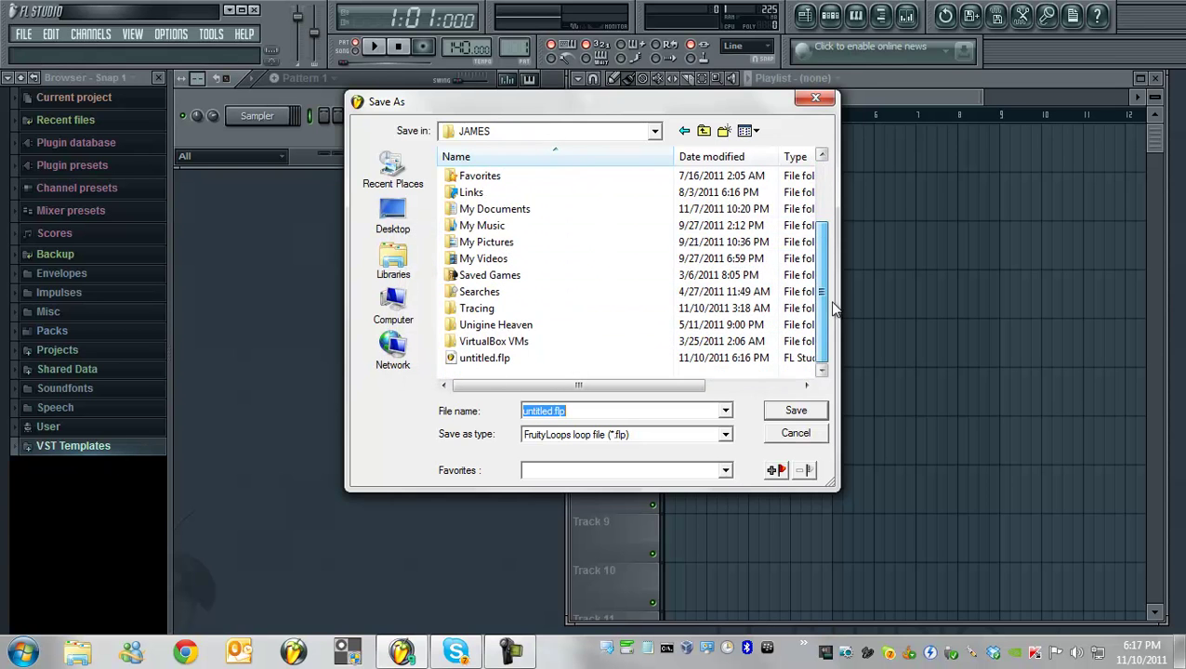
{"action": "left_click", "coordinate": [794, 409]}
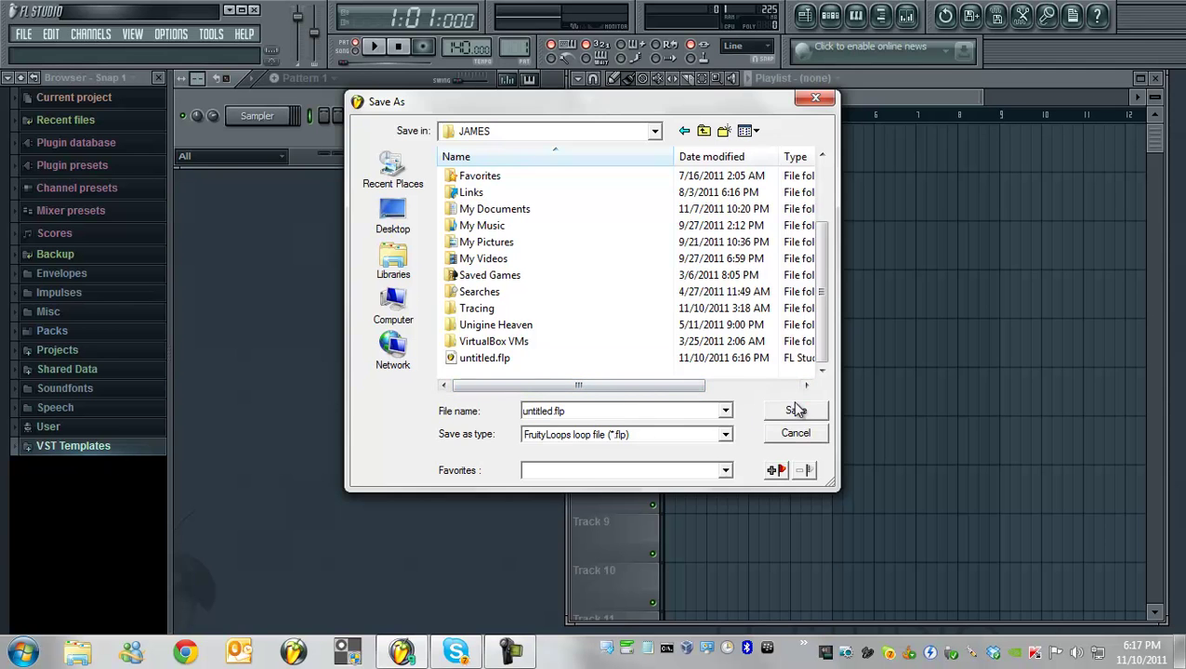
{"action": "left_click", "coordinate": [643, 405]}
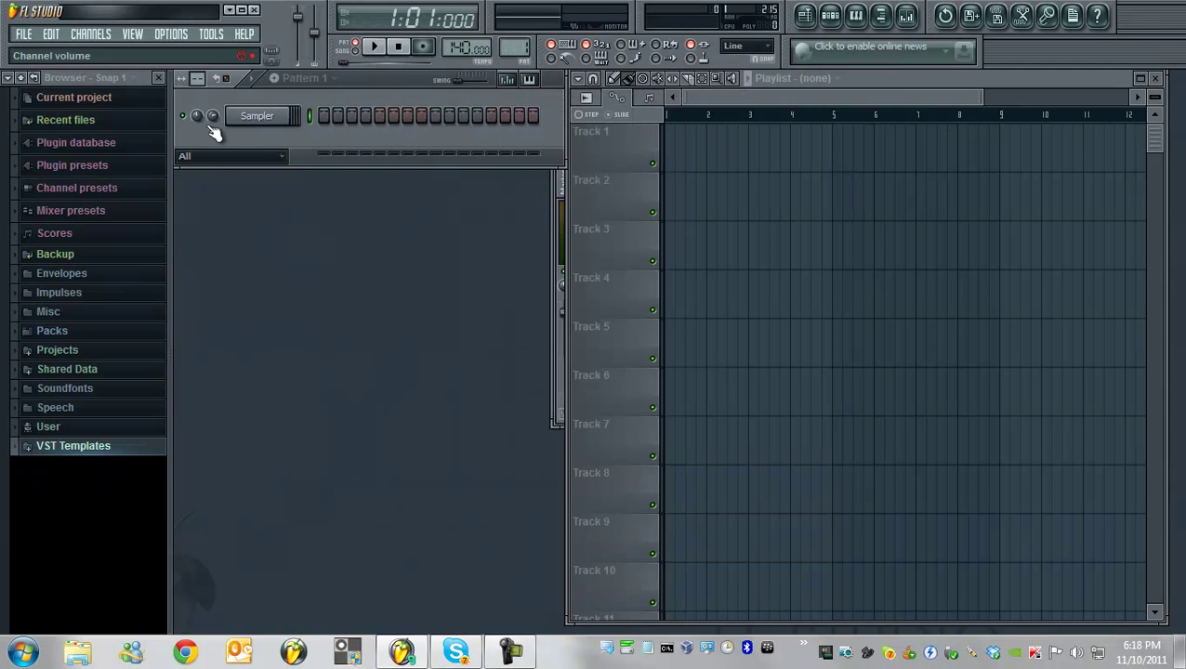
Close FL Studio and dismiss the Snap1.scr access-denied error it shows on exit.
{"action": "left_click", "coordinate": [254, 11]}
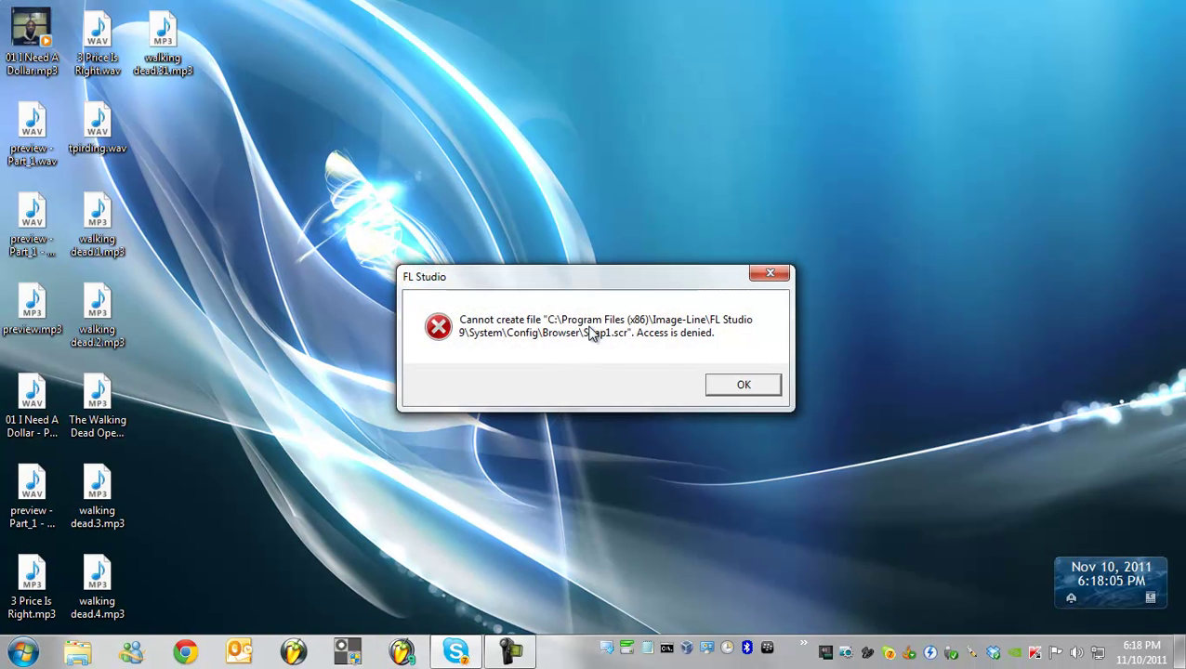
{"action": "left_click", "coordinate": [749, 385]}
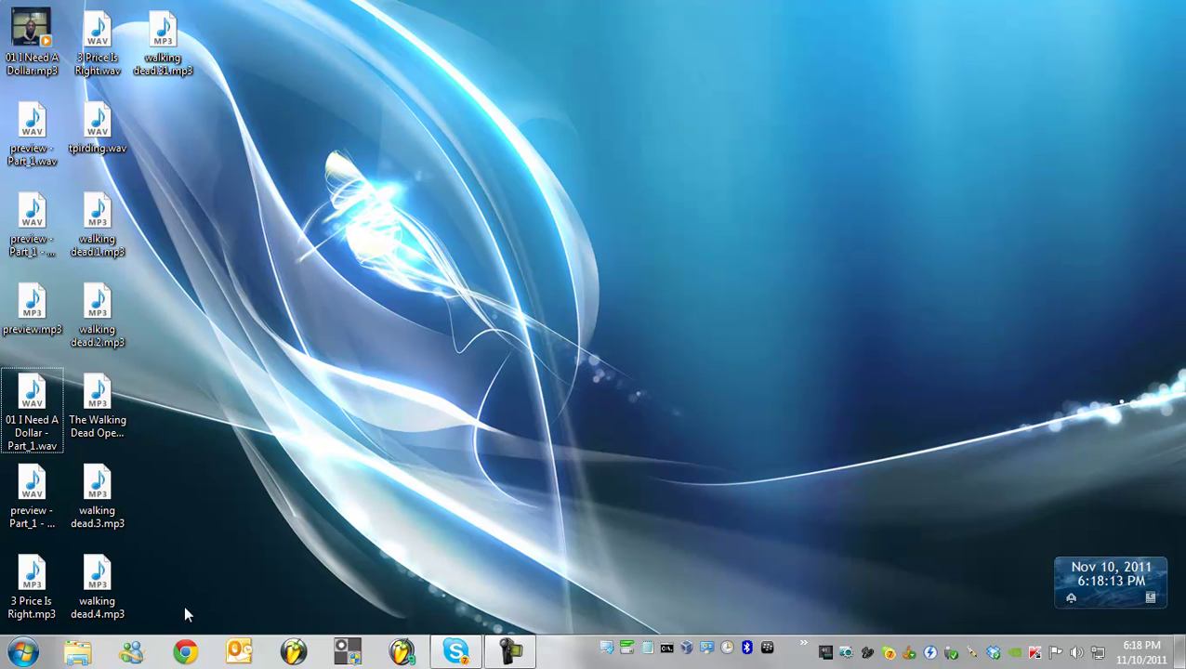
Open a maximized Explorer window and browse drive C: to the Program Files (x86) folder.
{"action": "left_click", "coordinate": [79, 655]}
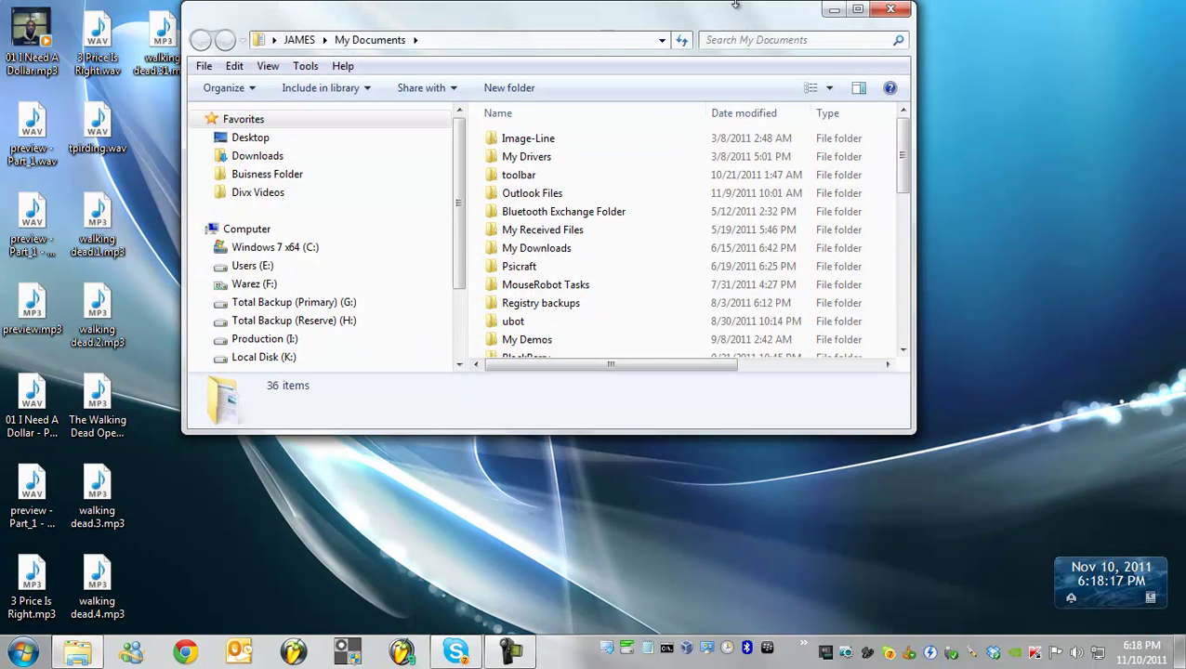
{"action": "double_click", "coordinate": [731, 15]}
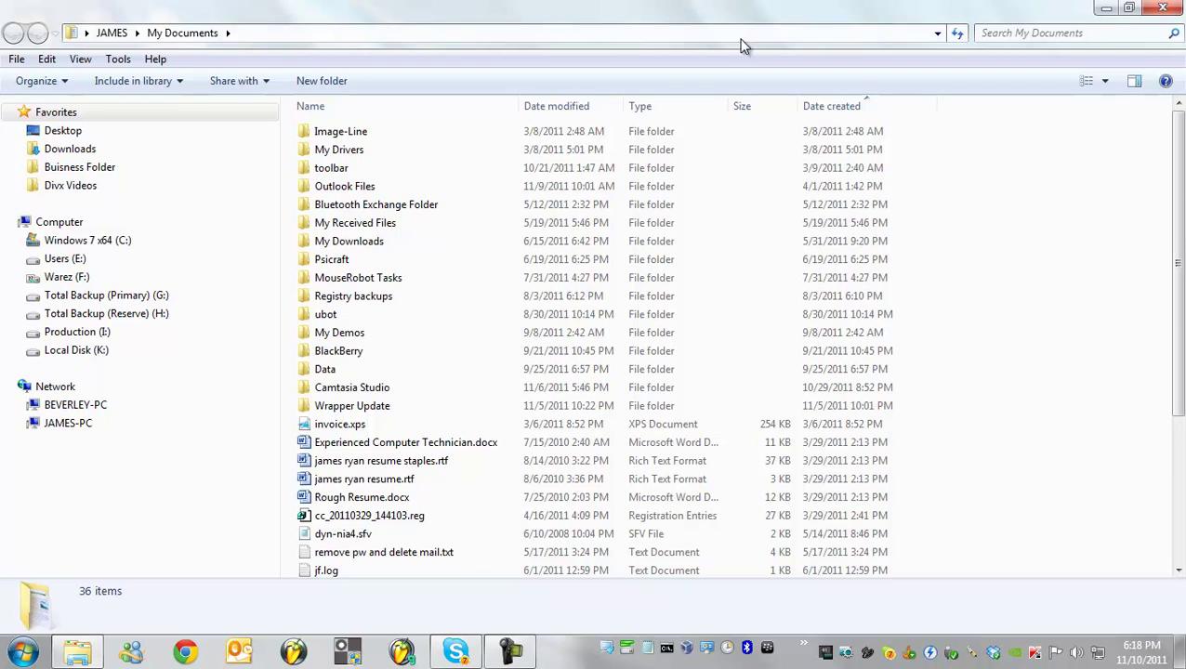
{"action": "left_click", "coordinate": [110, 244]}
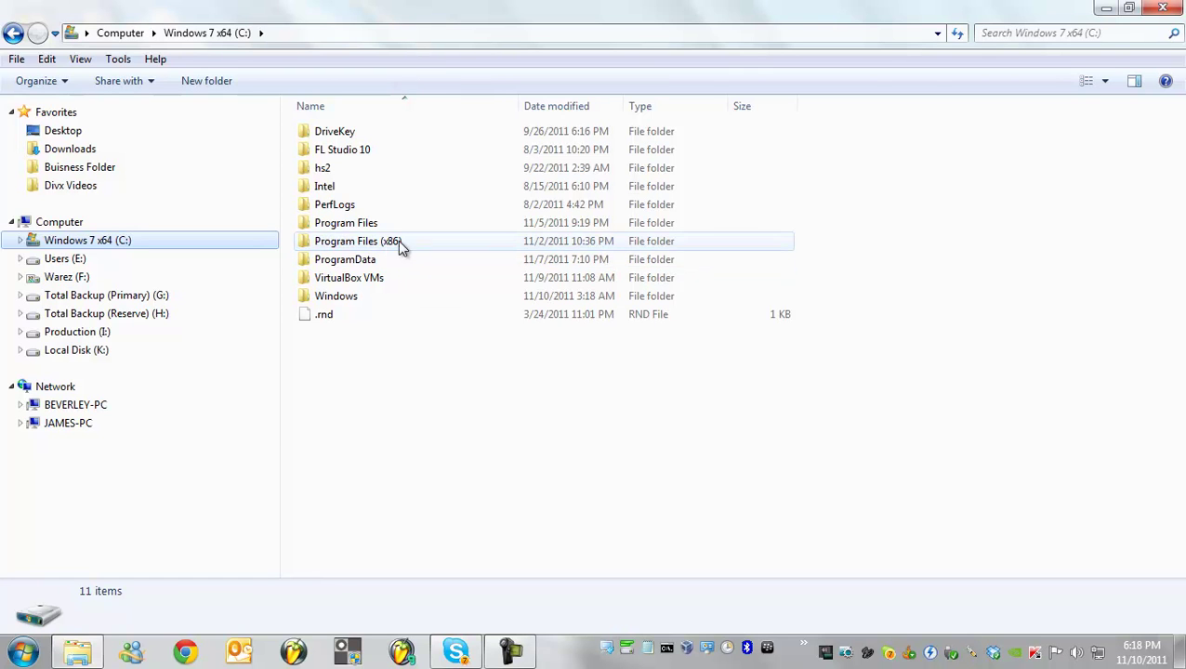
{"action": "left_click", "coordinate": [342, 246]}
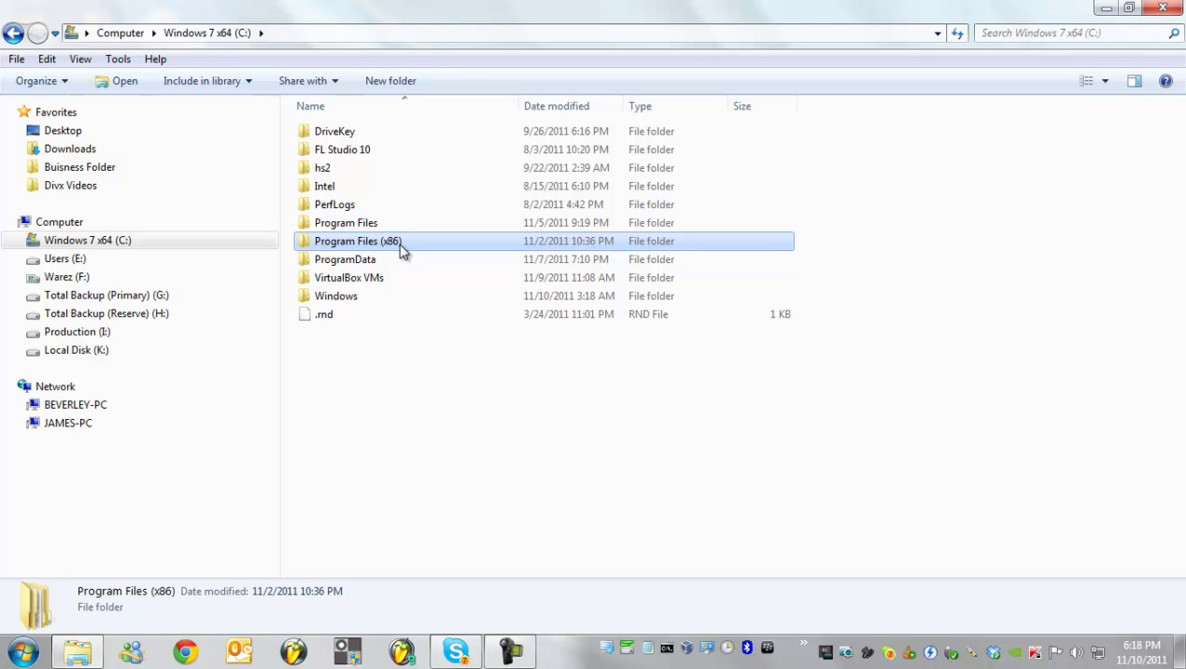
{"action": "mouse_move", "coordinate": [353, 249]}
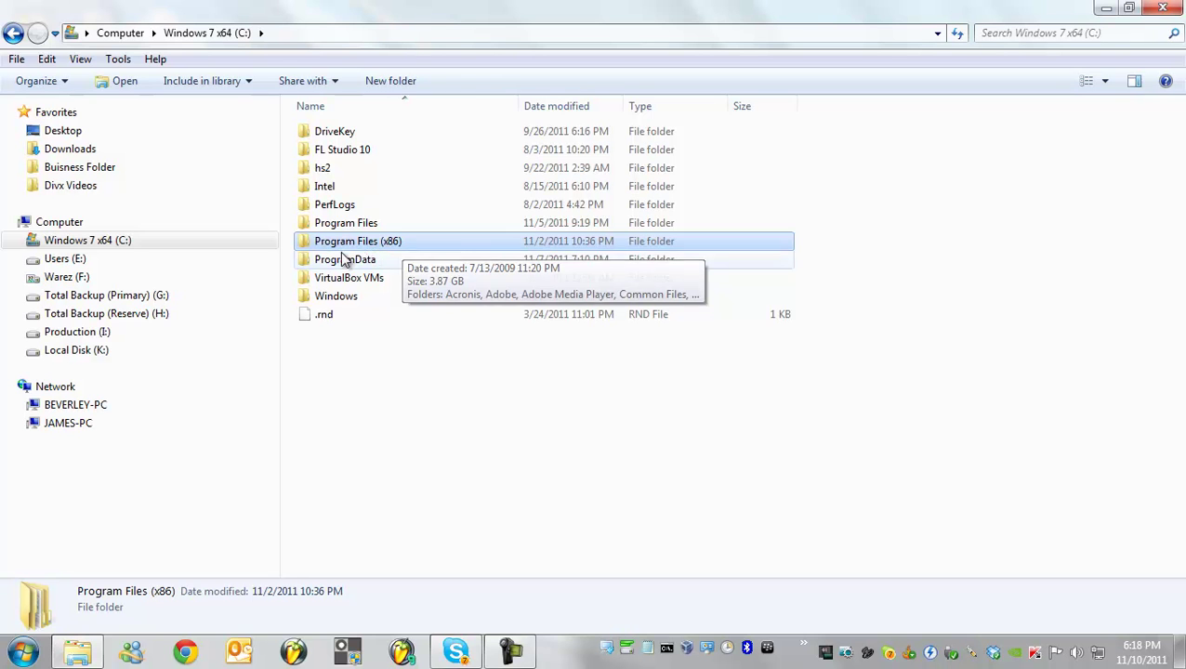
{"action": "left_click", "coordinate": [376, 224]}
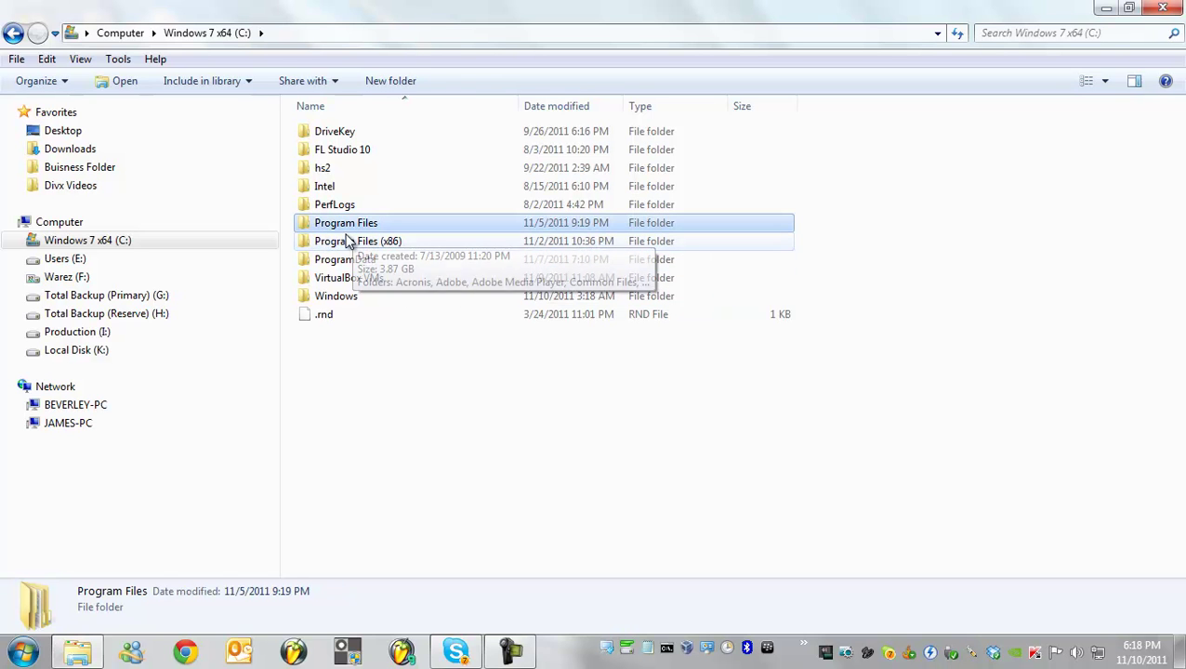
{"action": "left_click", "coordinate": [417, 245]}
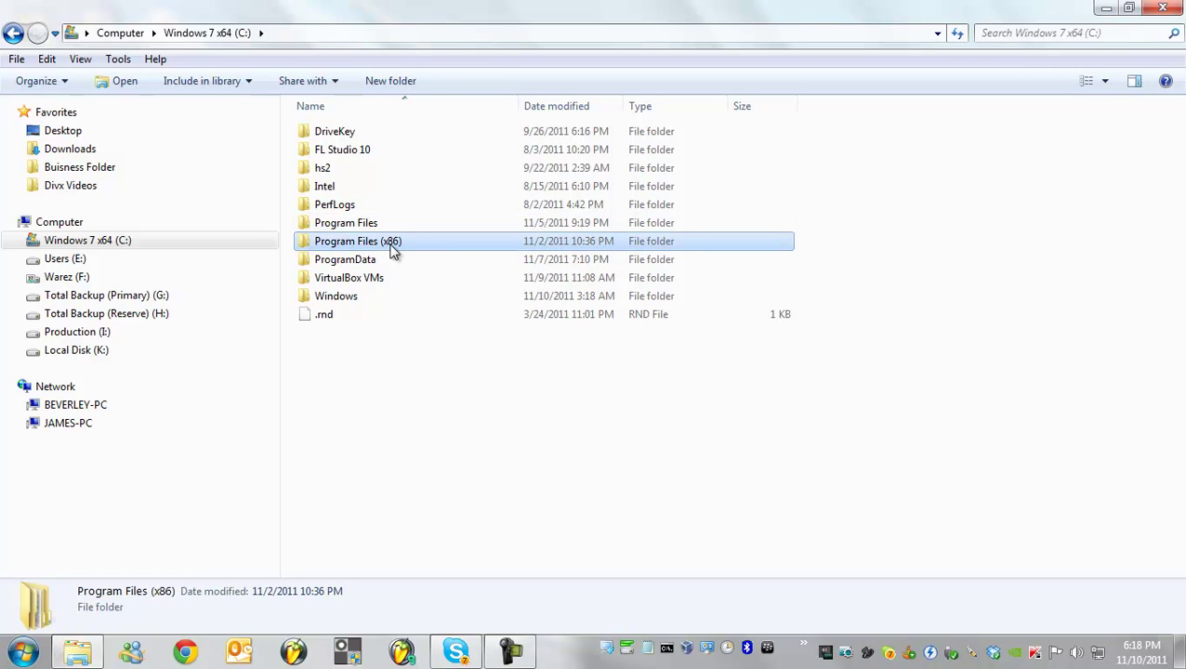
{"action": "left_click", "coordinate": [399, 223]}
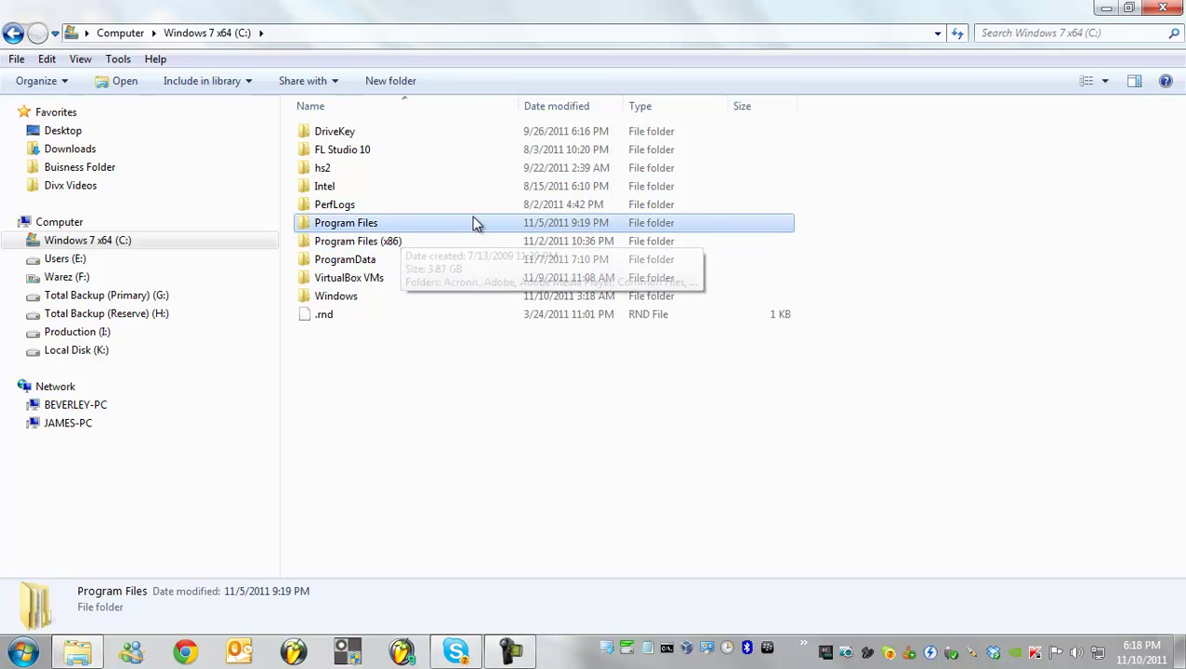
Enter Program Files (x86) and select the Image-Line folder further down the list.
{"action": "left_click", "coordinate": [423, 246]}
{"action": "double_click", "coordinate": [423, 246]}
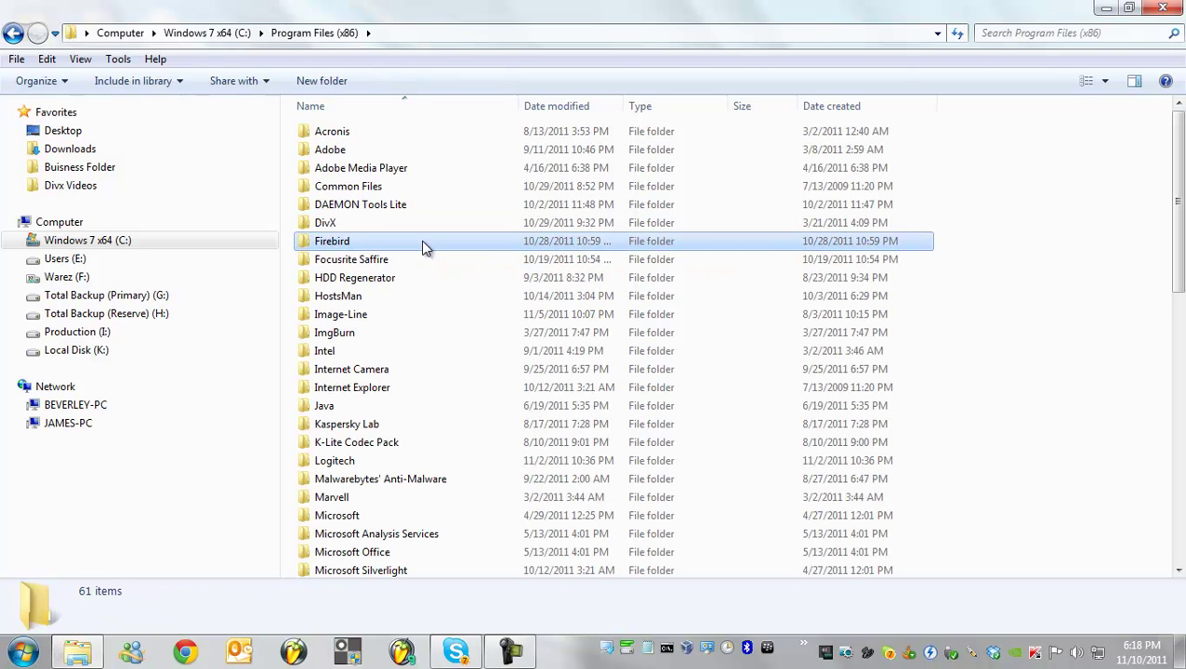
{"action": "left_click", "coordinate": [422, 246]}
{"action": "left_click", "coordinate": [422, 272]}
{"action": "scroll", "coordinate": [423, 274], "scroll_direction": "down", "scroll_amount": 1}
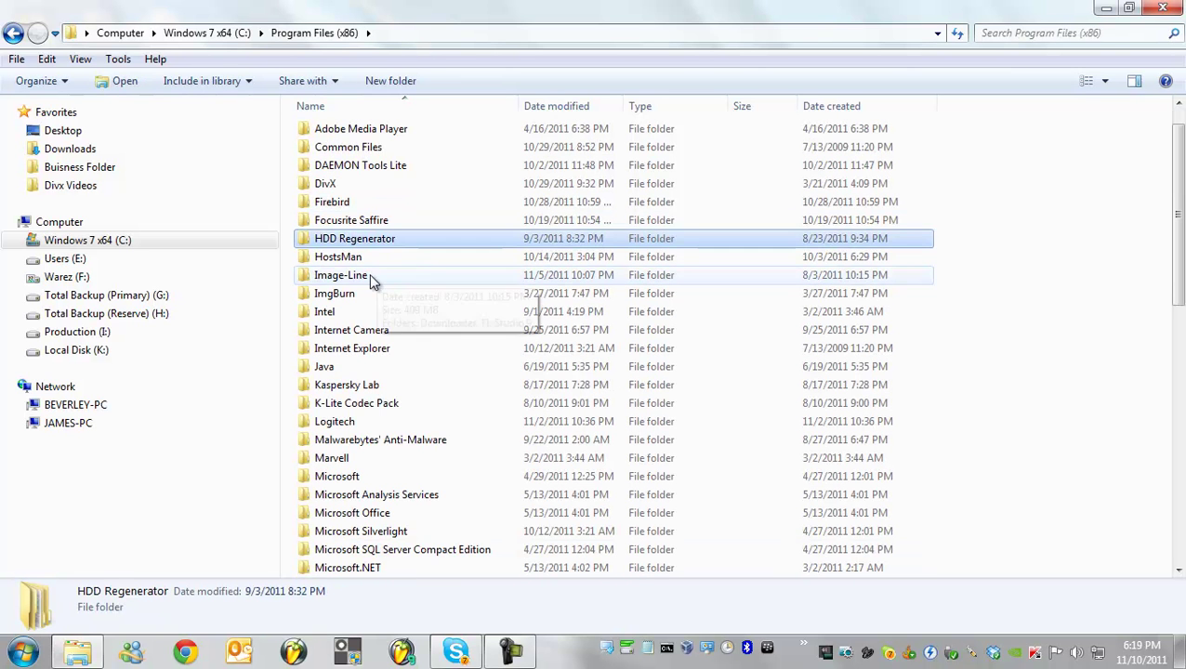
{"action": "left_click", "coordinate": [372, 277]}
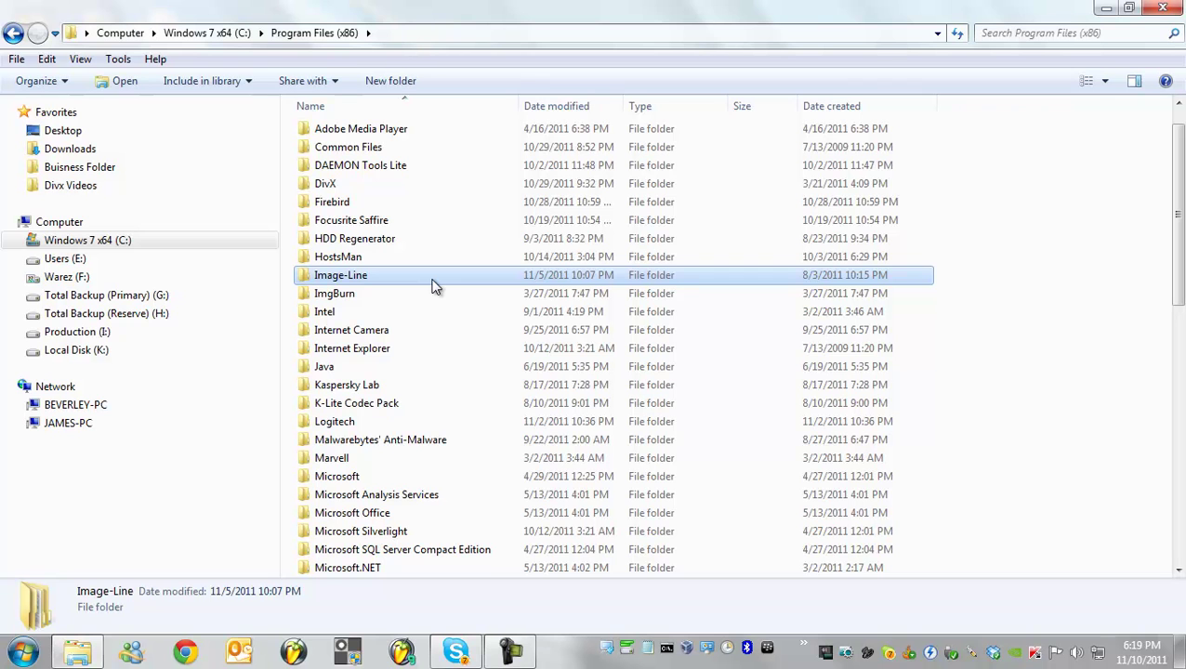
Open the Image-Line folder's Properties on the Security tab.
{"action": "right_click", "coordinate": [378, 275]}
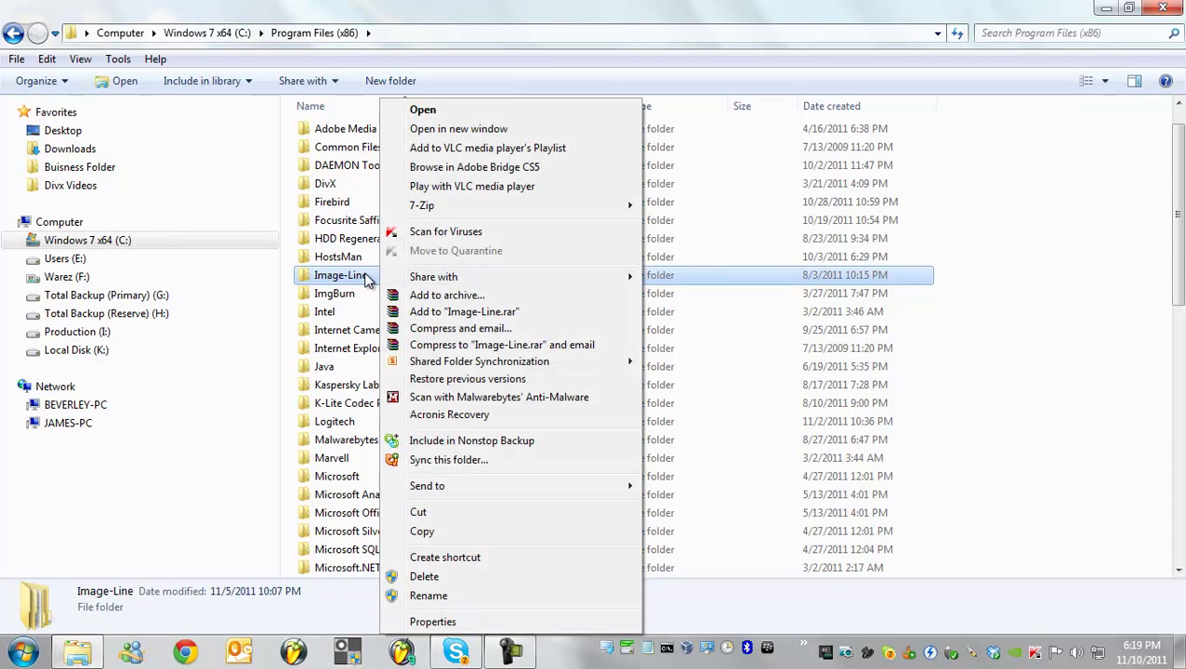
{"action": "left_click", "coordinate": [433, 622]}
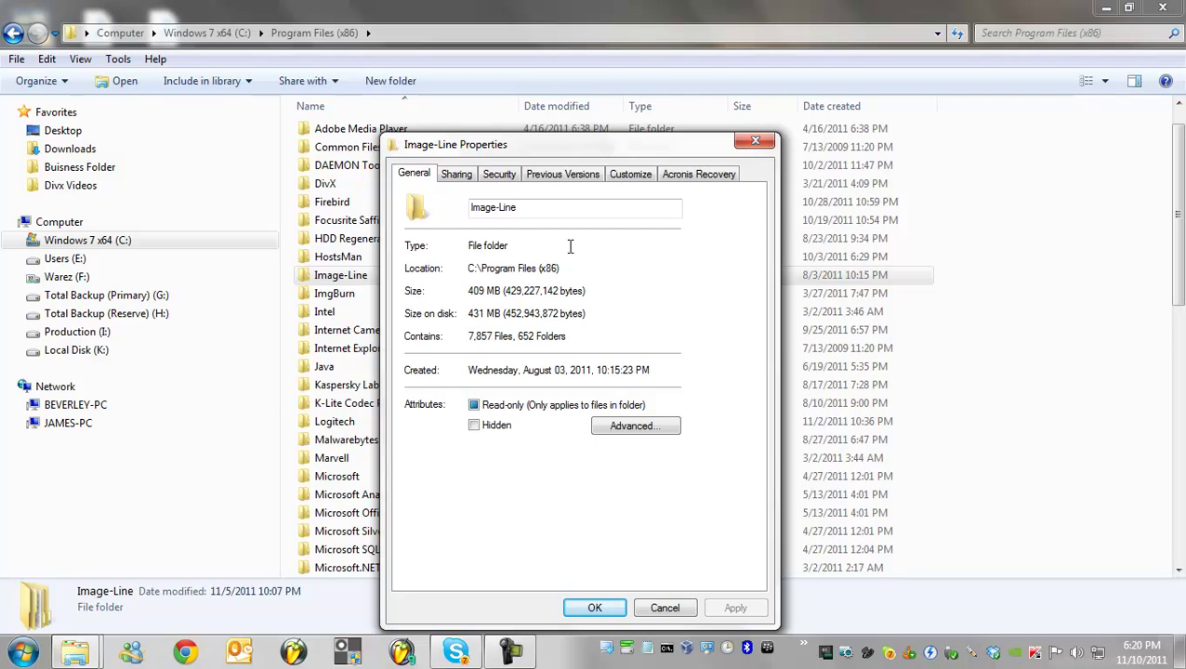
{"action": "left_click", "coordinate": [503, 176]}
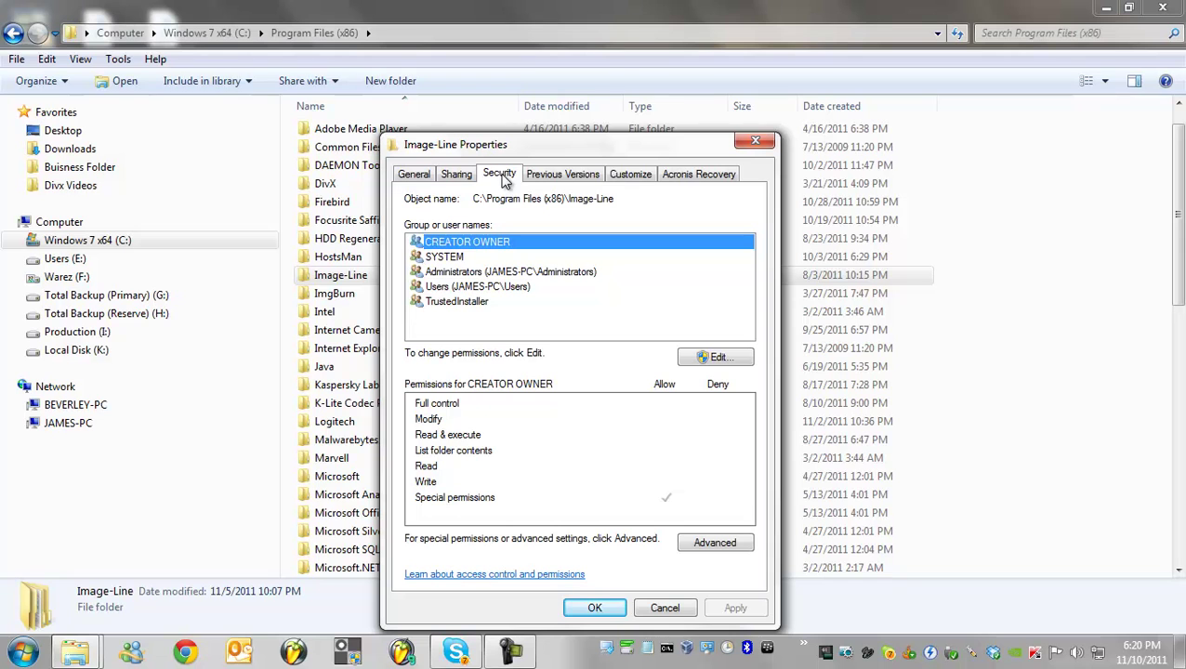
Review permissions for SYSTEM, Administrators, Users, TrustedInstaller and CREATOR OWNER.
{"action": "left_click", "coordinate": [464, 260]}
{"action": "left_click", "coordinate": [469, 273]}
{"action": "left_click", "coordinate": [471, 287]}
{"action": "left_click", "coordinate": [470, 314]}
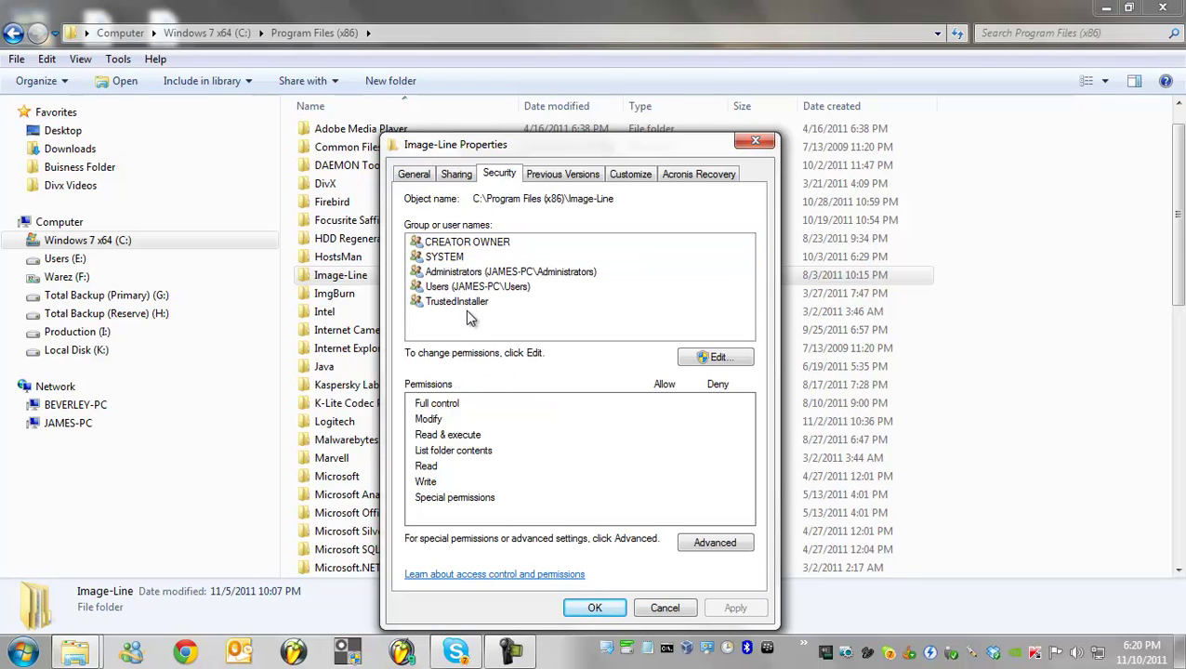
{"action": "left_click", "coordinate": [467, 303]}
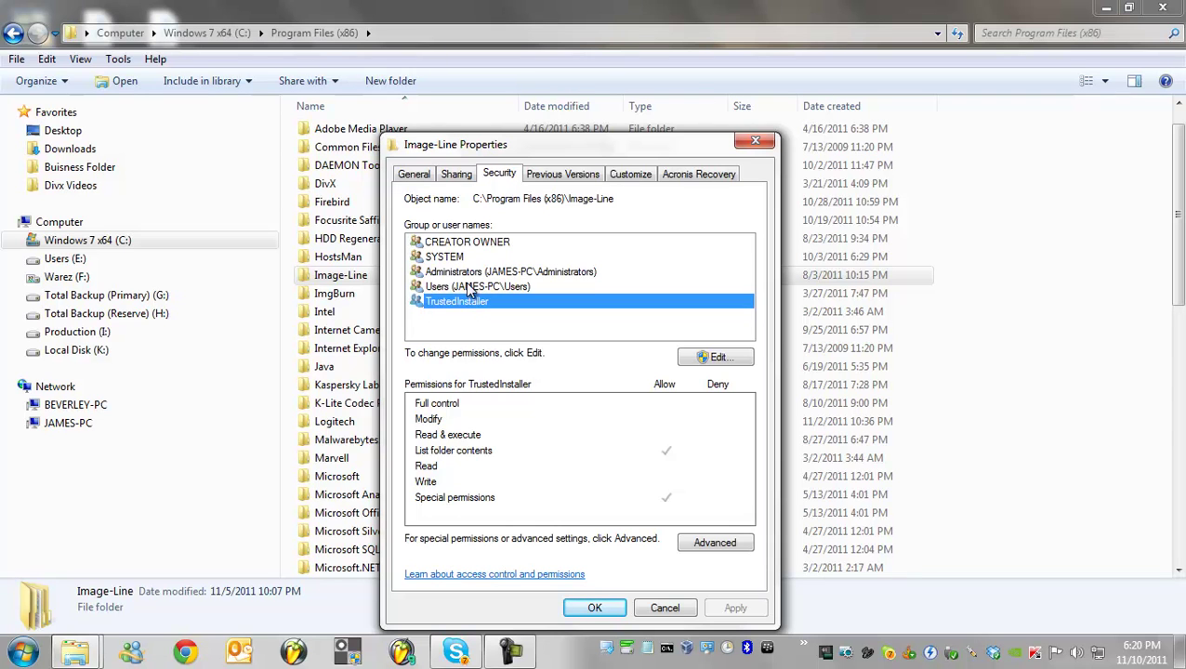
{"action": "left_click", "coordinate": [472, 272]}
{"action": "left_click", "coordinate": [469, 257]}
{"action": "left_click", "coordinate": [468, 243]}
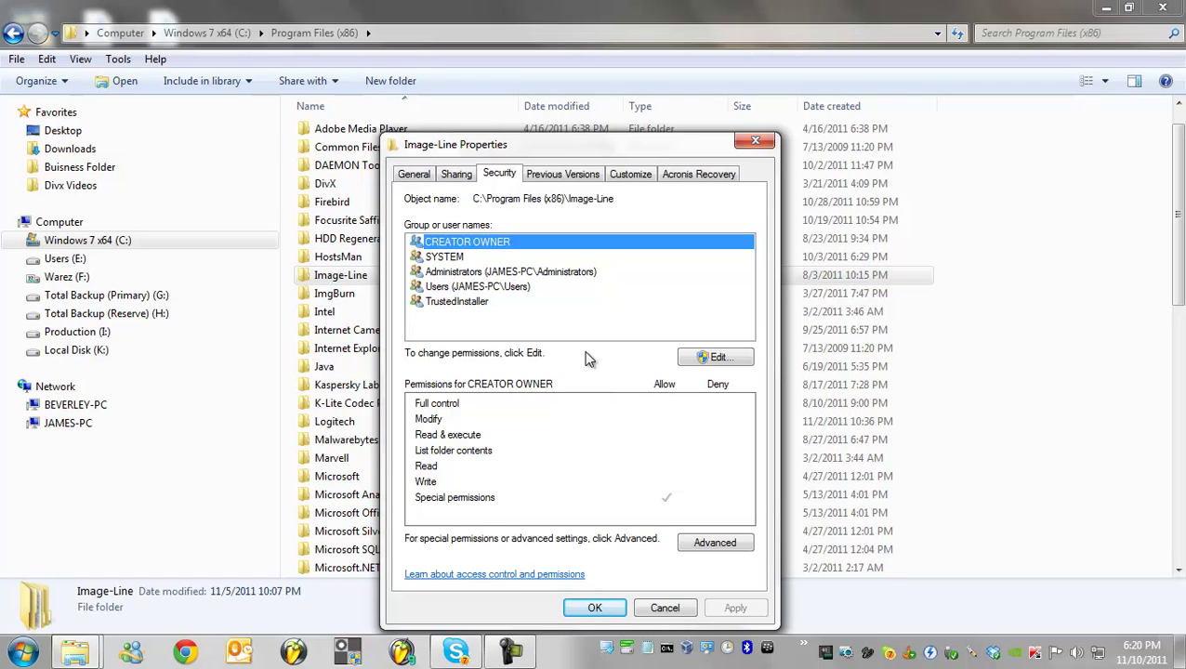
{"action": "left_click", "coordinate": [706, 546]}
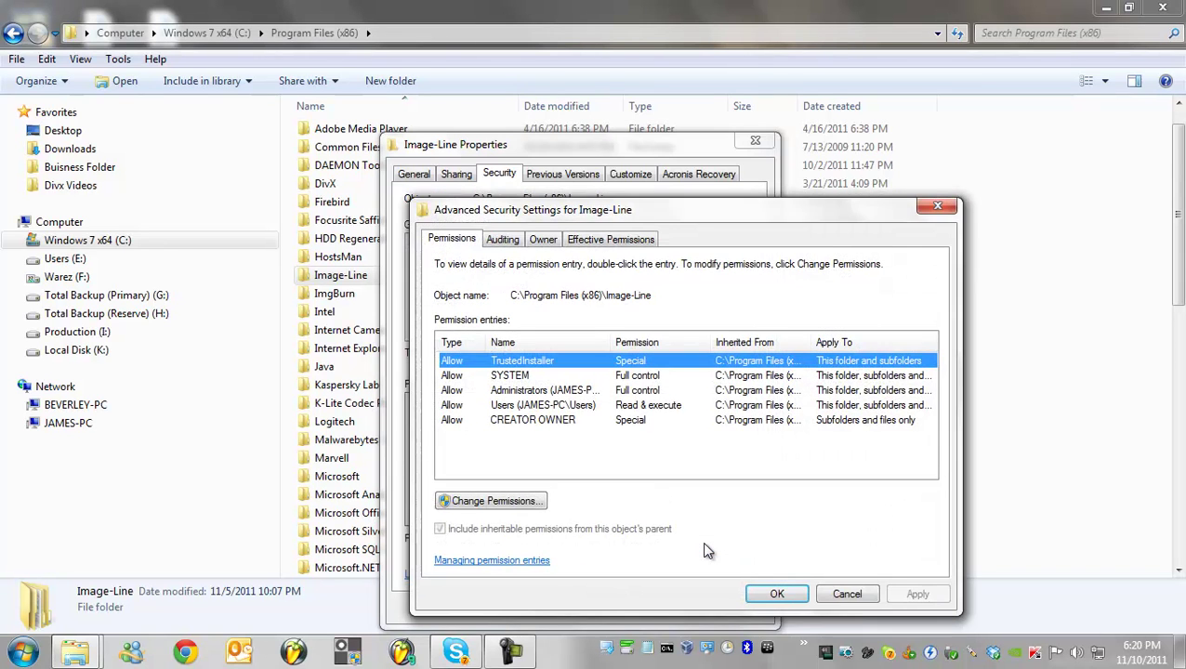
{"action": "left_click_drag", "start_coordinate": [702, 227], "coordinate": [846, 85]}
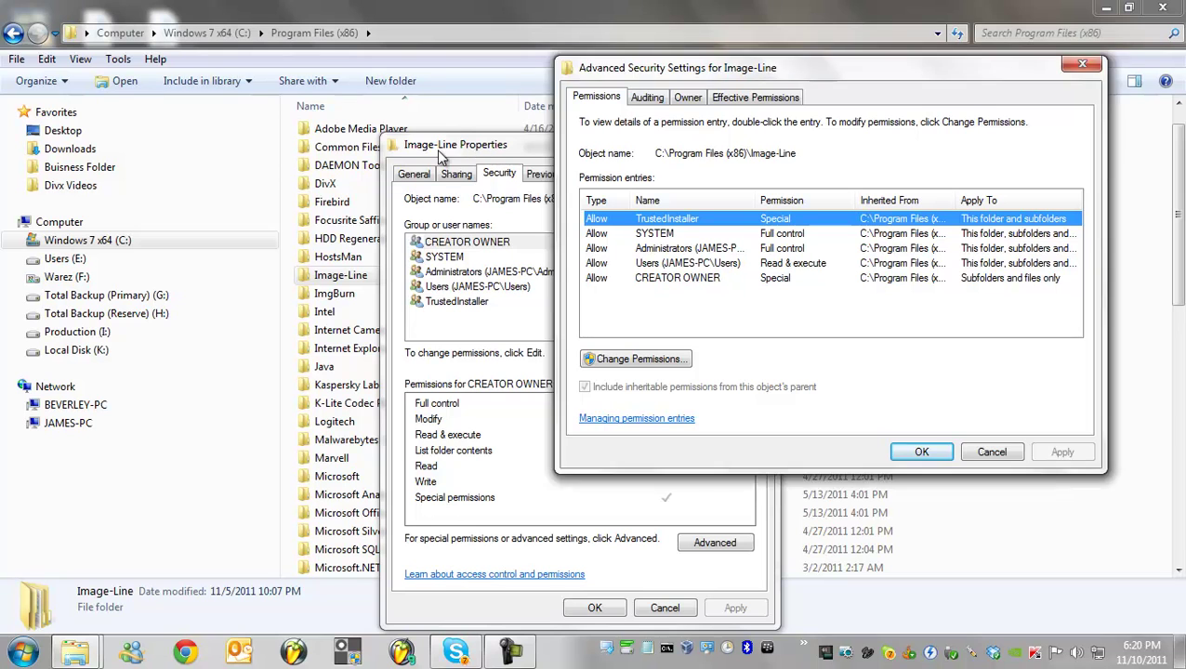
{"action": "left_click_drag", "start_coordinate": [708, 72], "coordinate": [742, 75]}
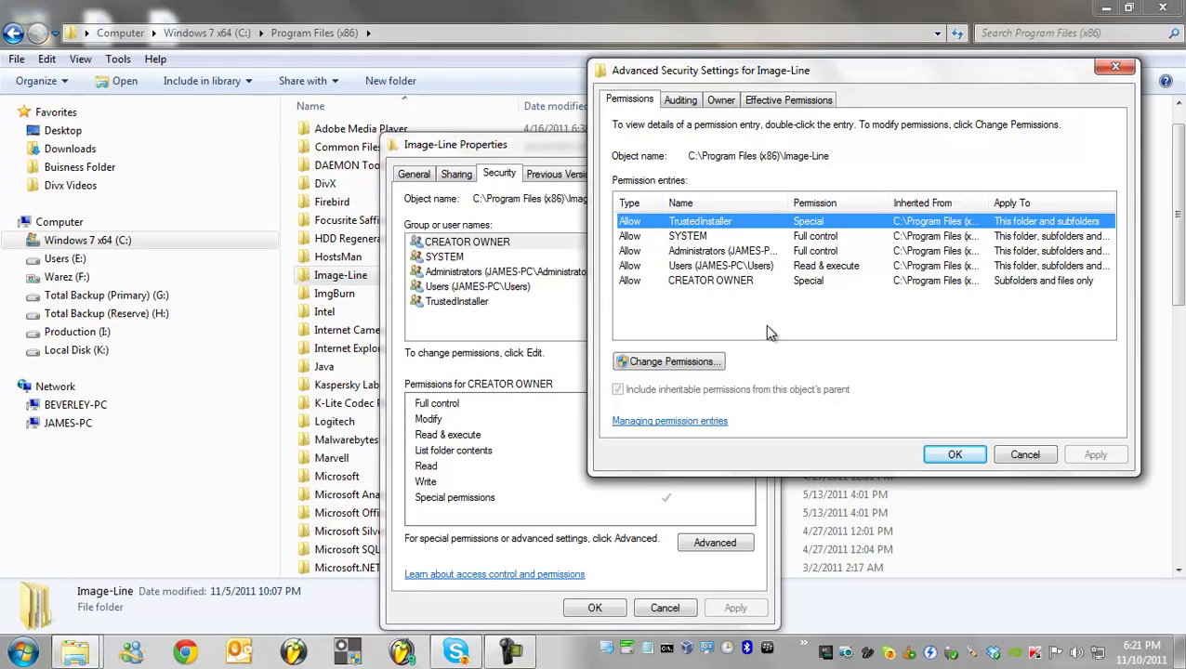
{"action": "left_click", "coordinate": [616, 104]}
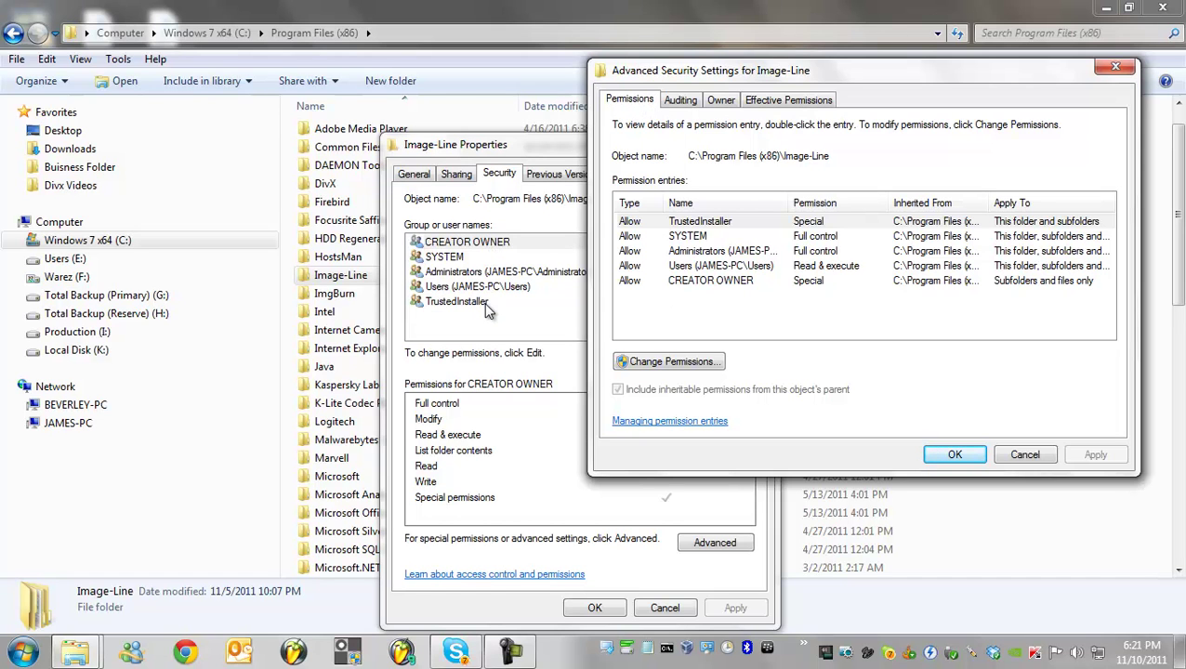
{"action": "left_click", "coordinate": [734, 220]}
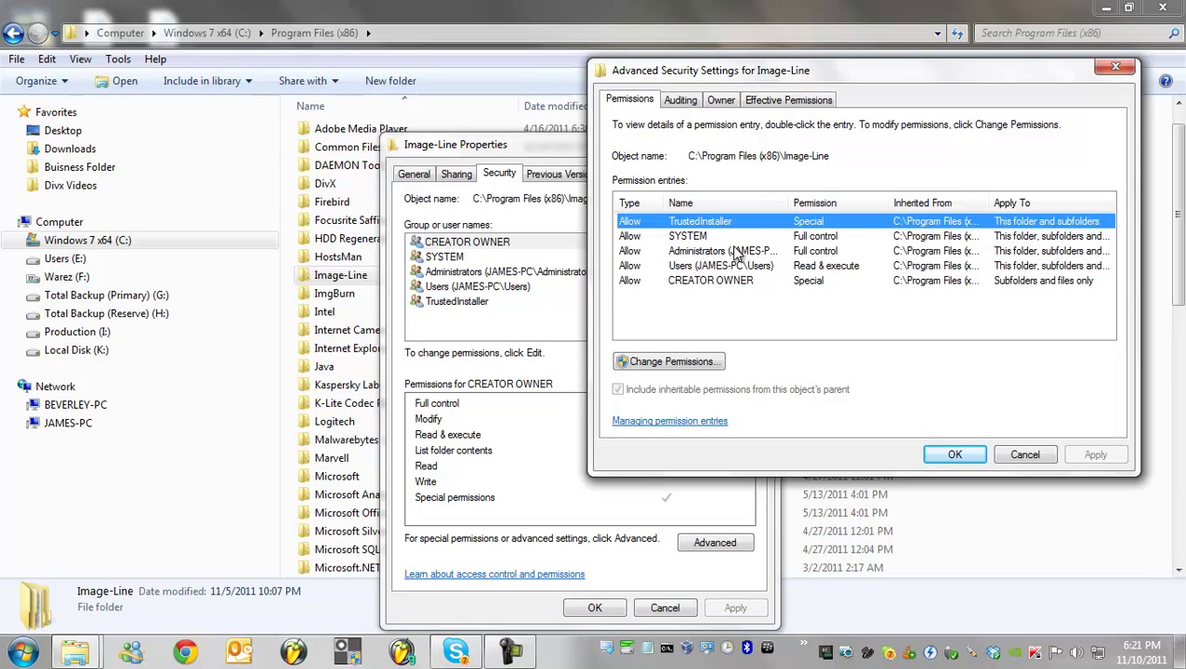
{"action": "left_click", "coordinate": [732, 282]}
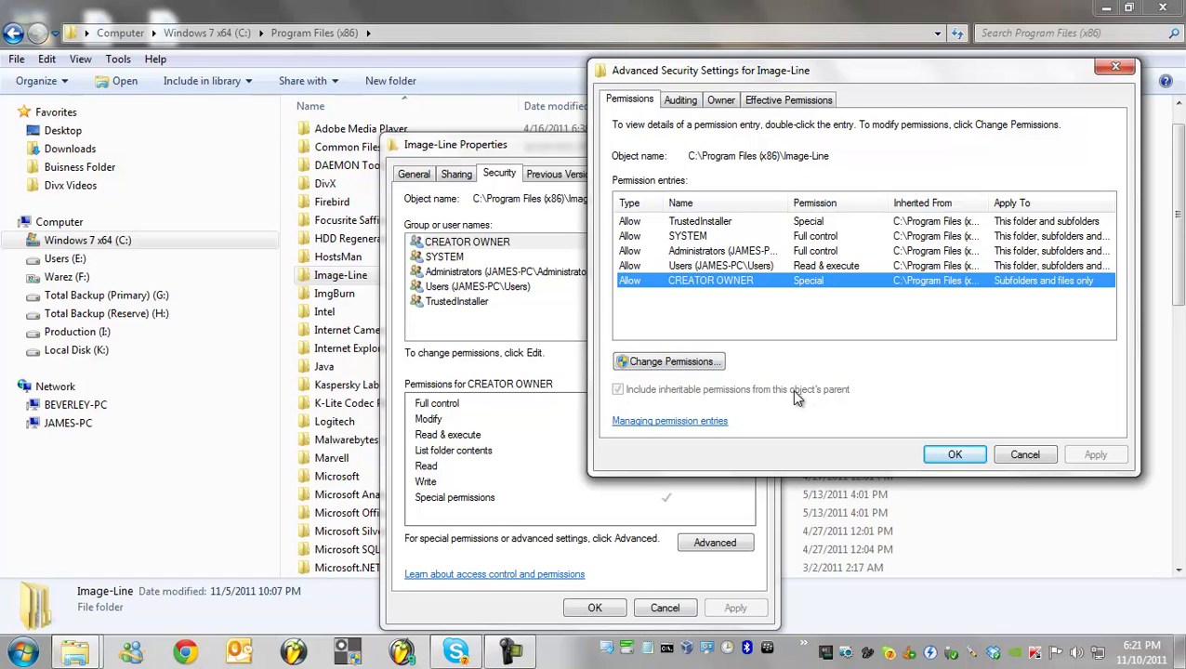
Open the editable permission settings and review the SYSTEM, Administrators and CREATOR OWNER entries.
{"action": "left_click", "coordinate": [696, 365]}
{"action": "left_click_drag", "start_coordinate": [826, 144], "coordinate": [229, 136]}
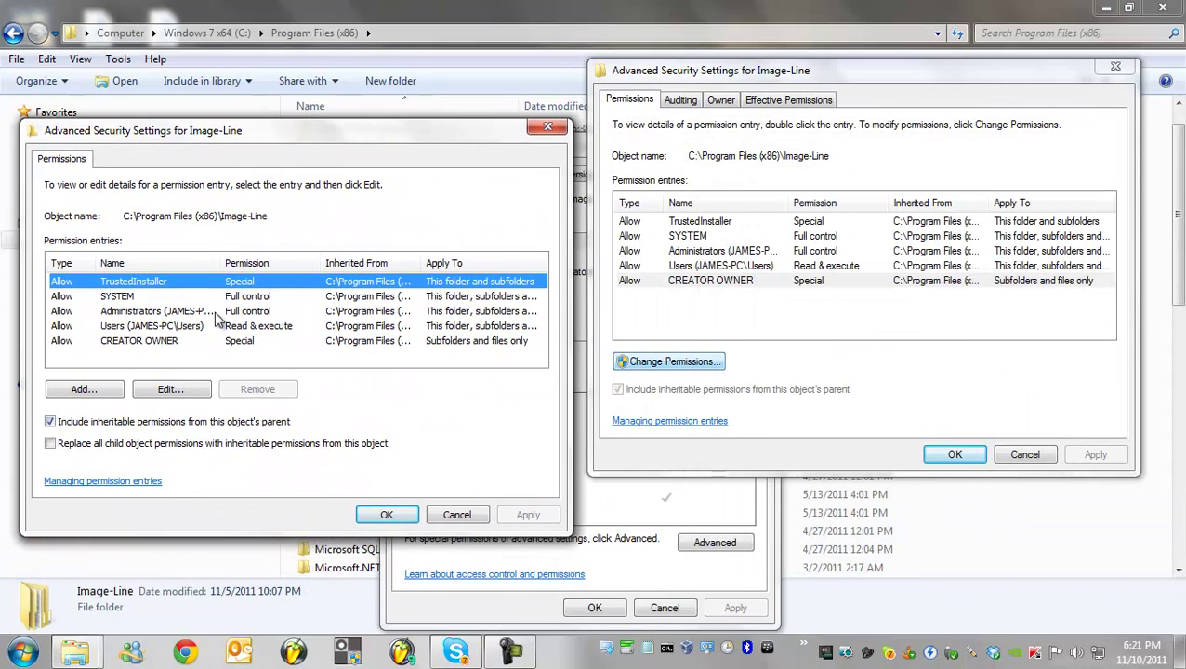
{"action": "left_click", "coordinate": [140, 298]}
{"action": "left_click", "coordinate": [139, 313]}
{"action": "left_click", "coordinate": [140, 341]}
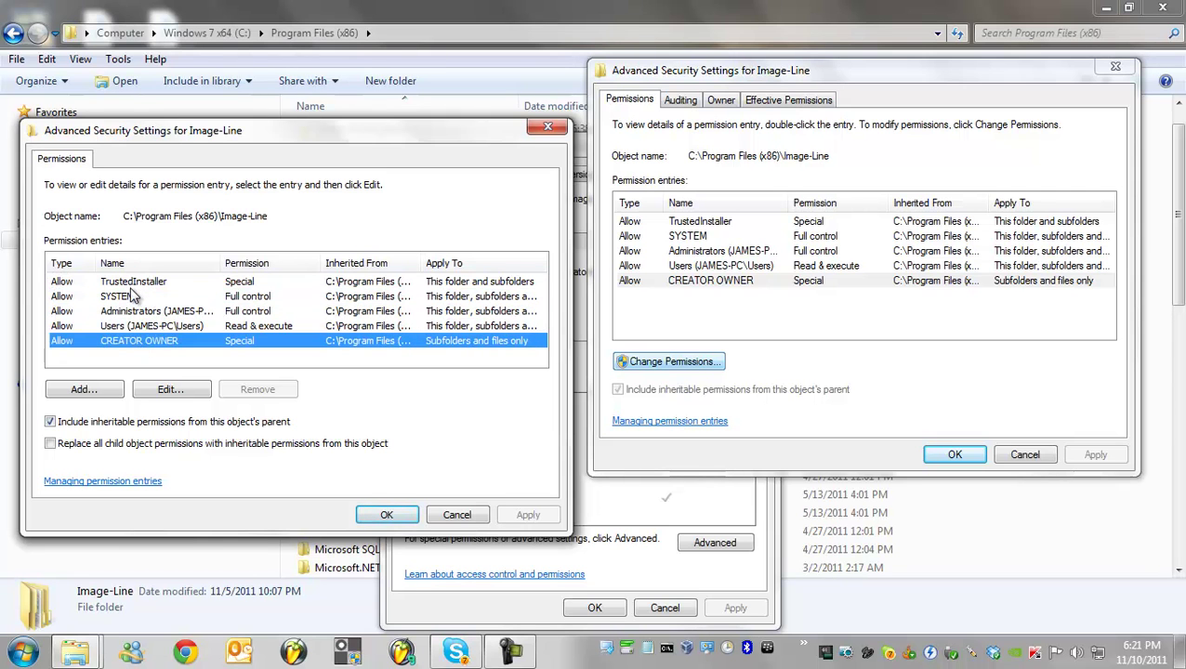
{"action": "left_click", "coordinate": [128, 363]}
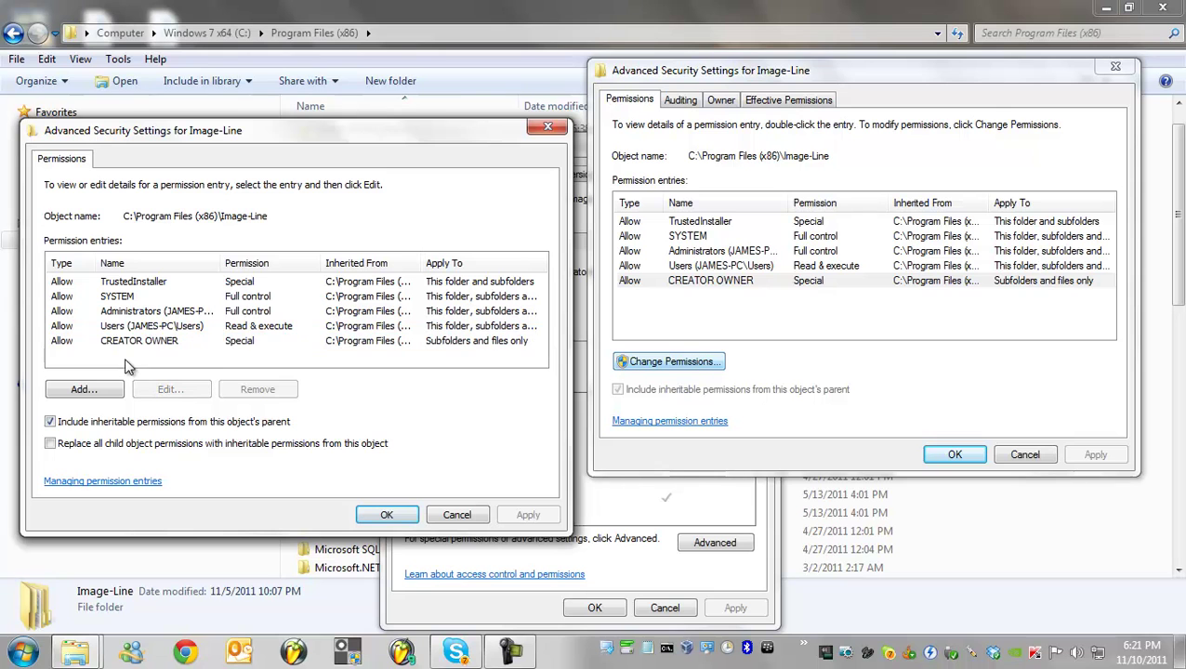
Start adding a new permission entry and reposition the Select User or Group window.
{"action": "left_click", "coordinate": [84, 389]}
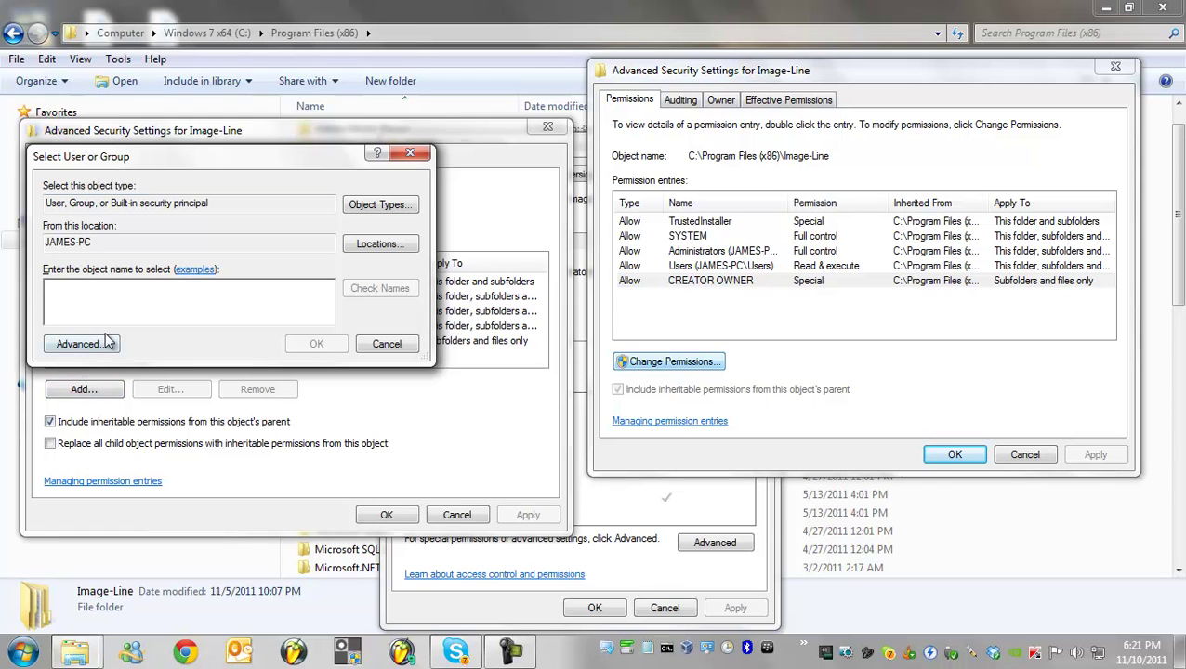
{"action": "left_click_drag", "start_coordinate": [184, 152], "coordinate": [264, 107]}
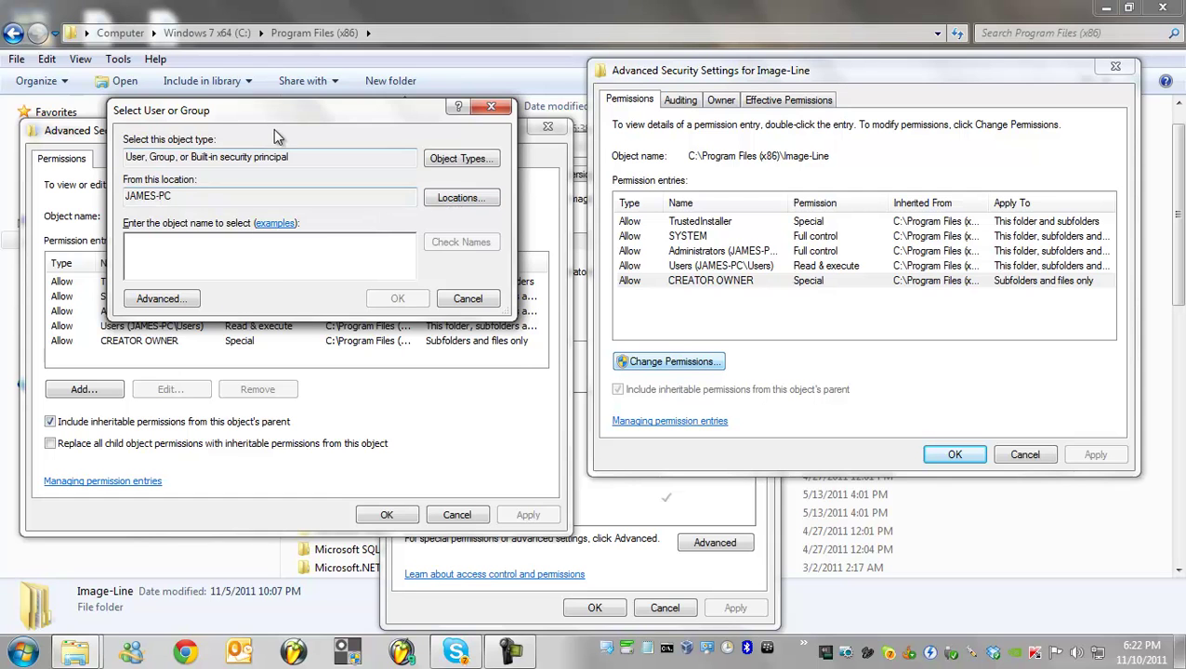
{"action": "left_click_drag", "start_coordinate": [285, 114], "coordinate": [281, 153]}
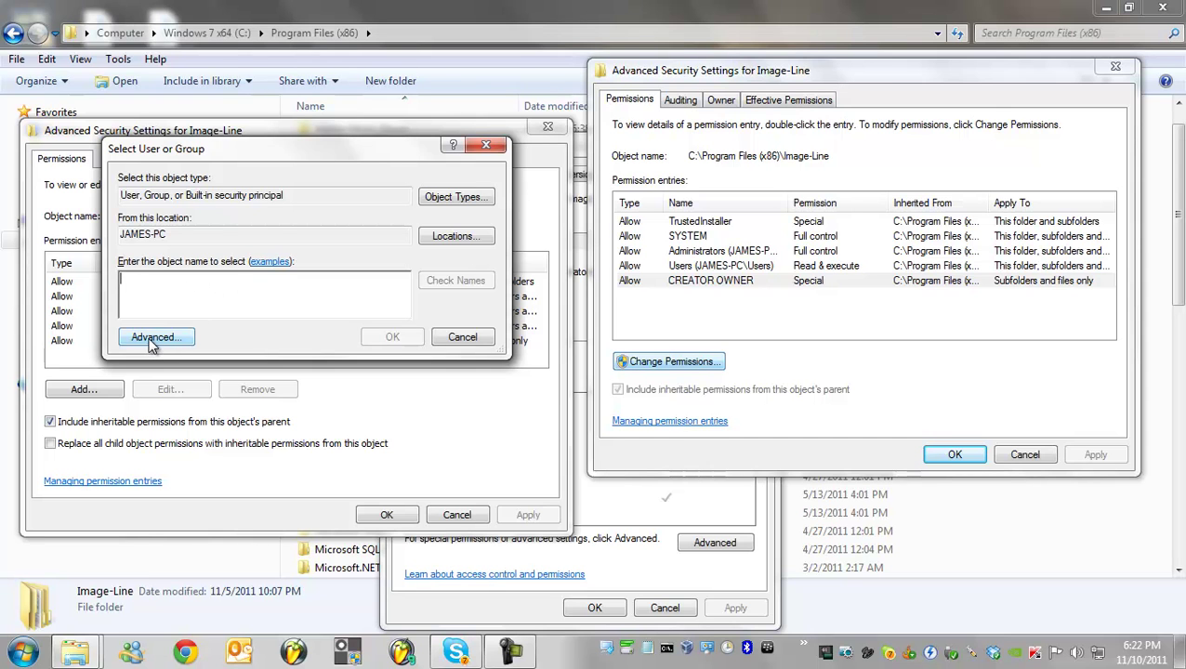
{"action": "left_click_drag", "start_coordinate": [298, 156], "coordinate": [296, 57]}
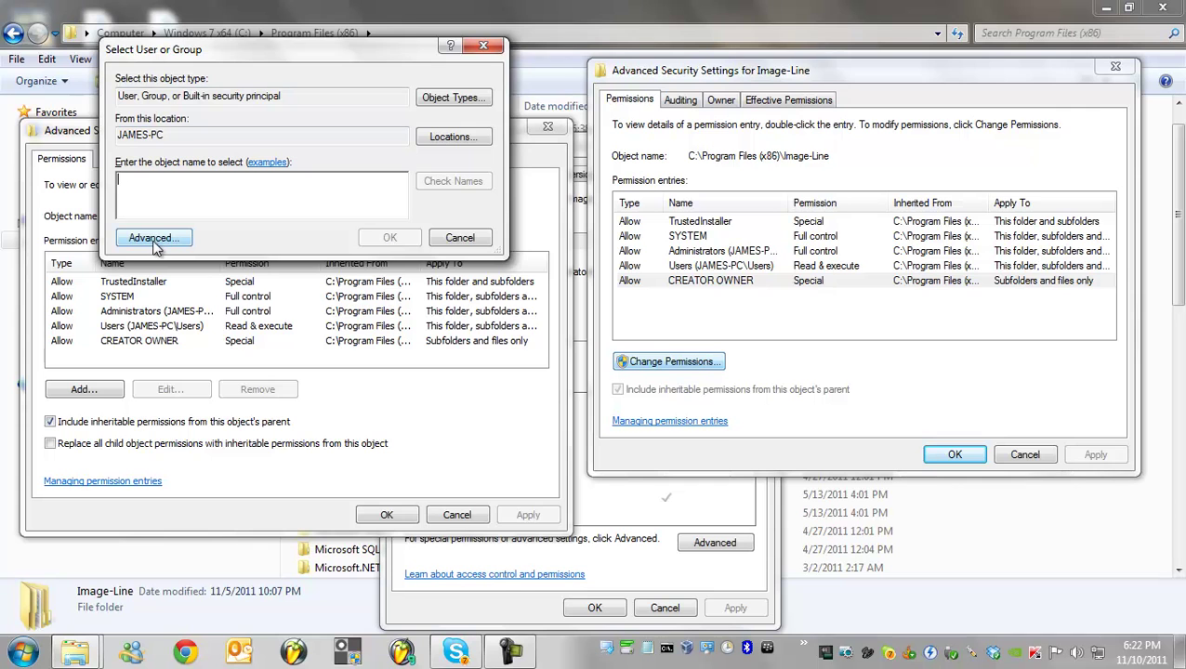
Search all users and groups with Find Now and pick Everyone from the results.
{"action": "left_click", "coordinate": [152, 239]}
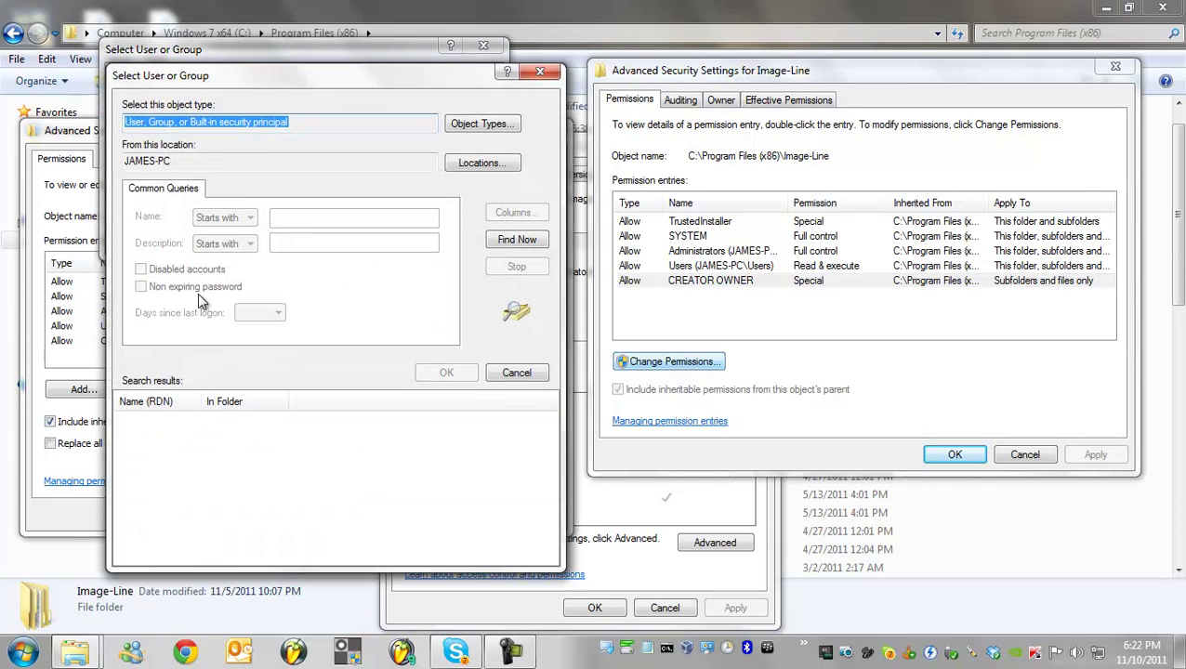
{"action": "left_click_drag", "start_coordinate": [309, 78], "coordinate": [311, 107]}
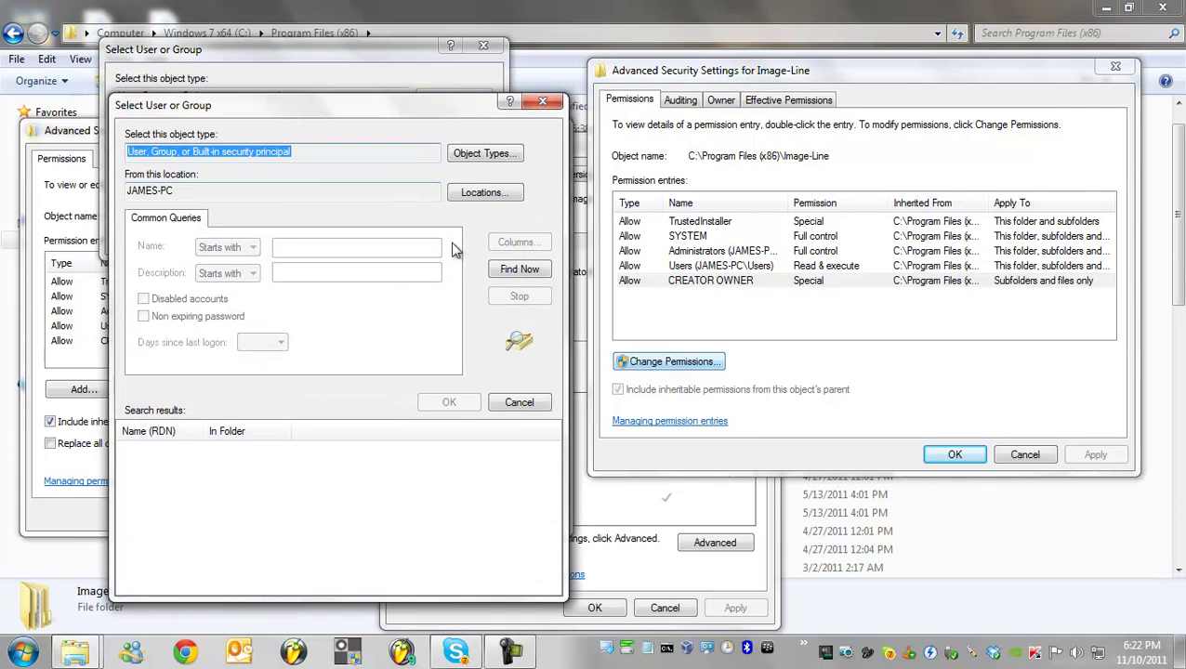
{"action": "left_click", "coordinate": [518, 273]}
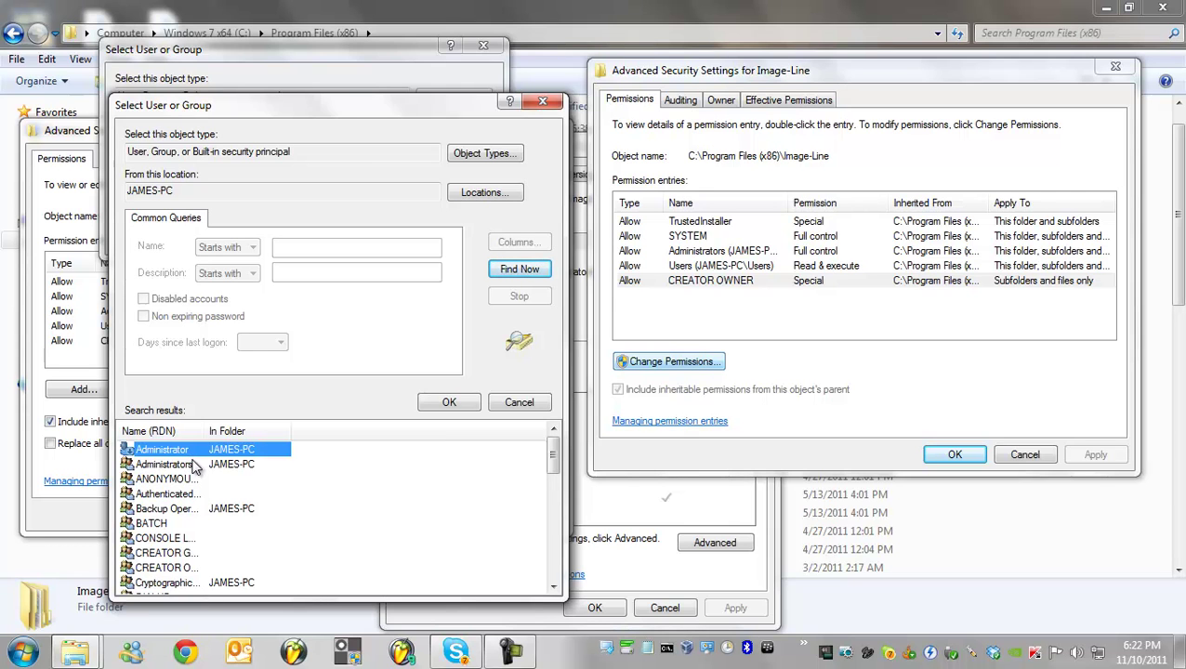
{"action": "left_click", "coordinate": [172, 493]}
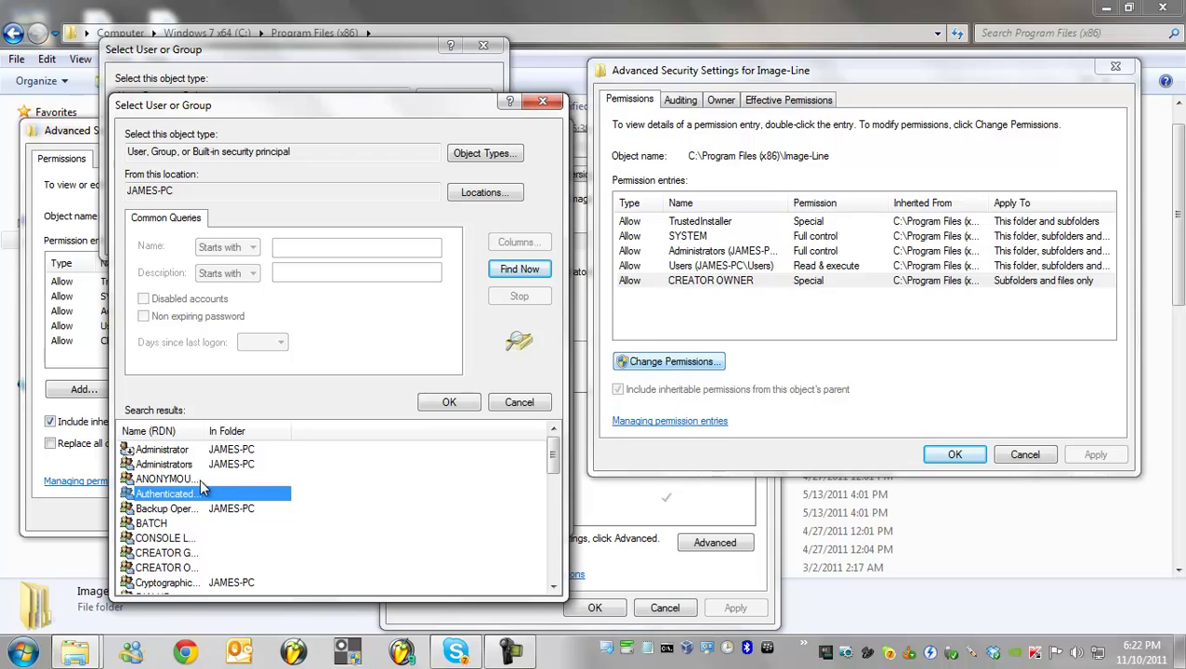
{"action": "scroll", "coordinate": [198, 499], "scroll_direction": "down", "scroll_amount": 2}
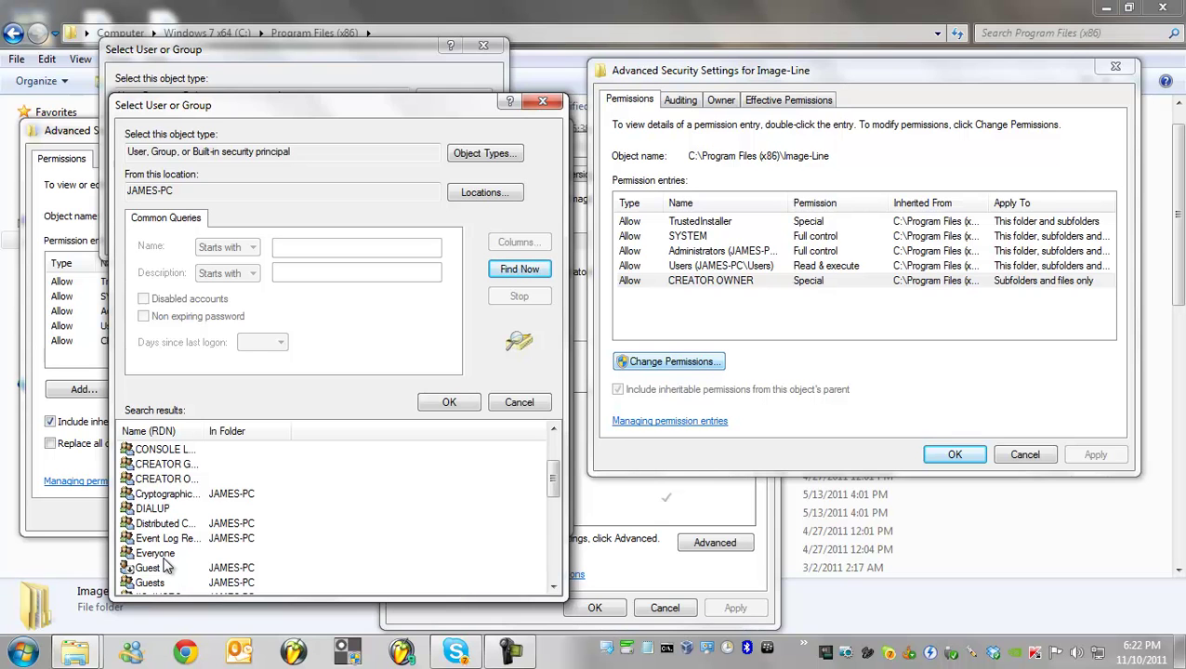
{"action": "left_click", "coordinate": [165, 556]}
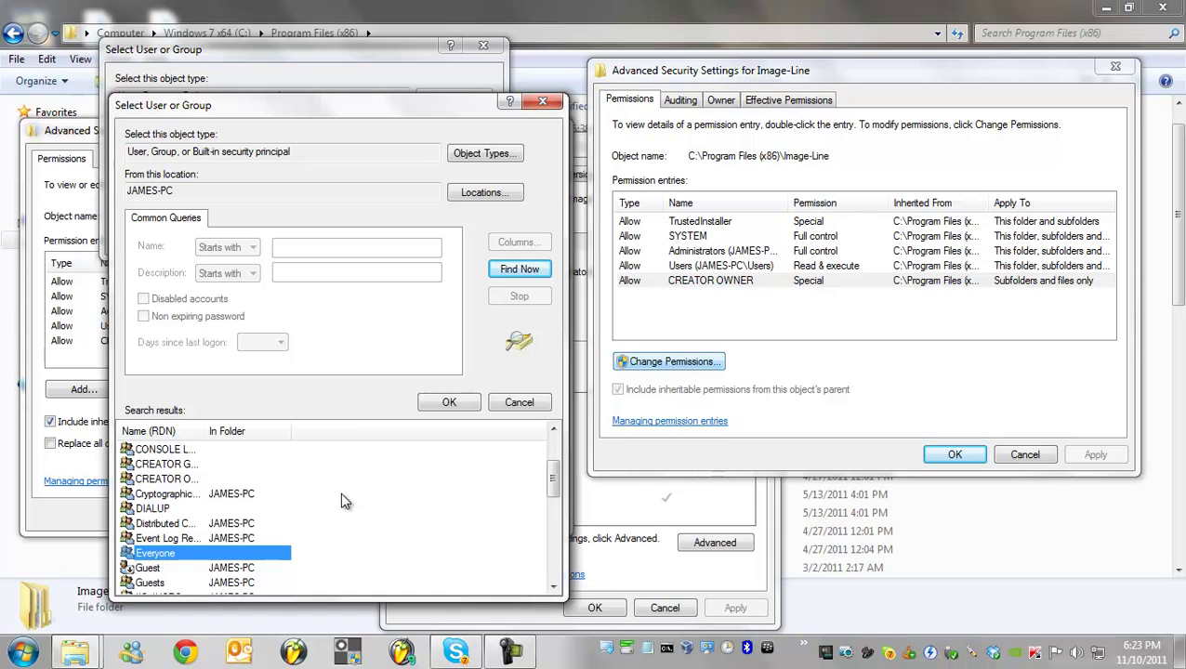
{"action": "left_click", "coordinate": [448, 404]}
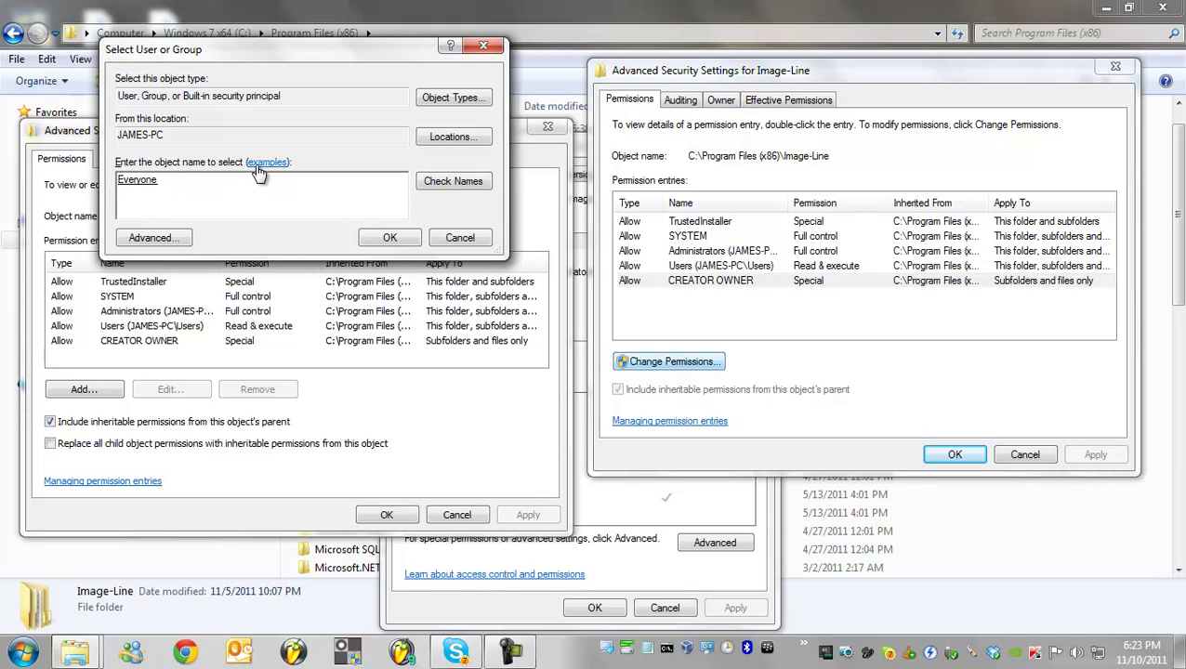
Confirm Everyone and allow it Full control in the new Permission Entry.
{"action": "left_click", "coordinate": [389, 237]}
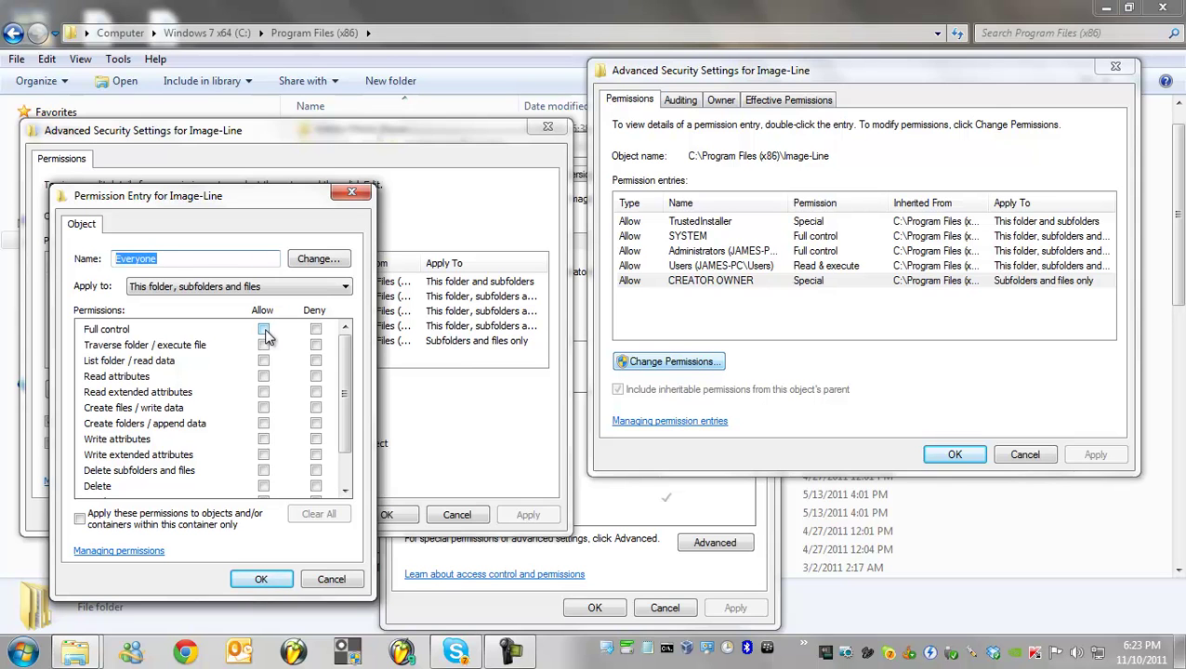
{"action": "mouse_move", "coordinate": [345, 397]}
{"action": "left_mouse_down"}
{"action": "mouse_move", "coordinate": [347, 450]}
{"action": "mouse_move", "coordinate": [349, 381]}
{"action": "left_mouse_up"}
{"action": "left_click", "coordinate": [264, 331]}
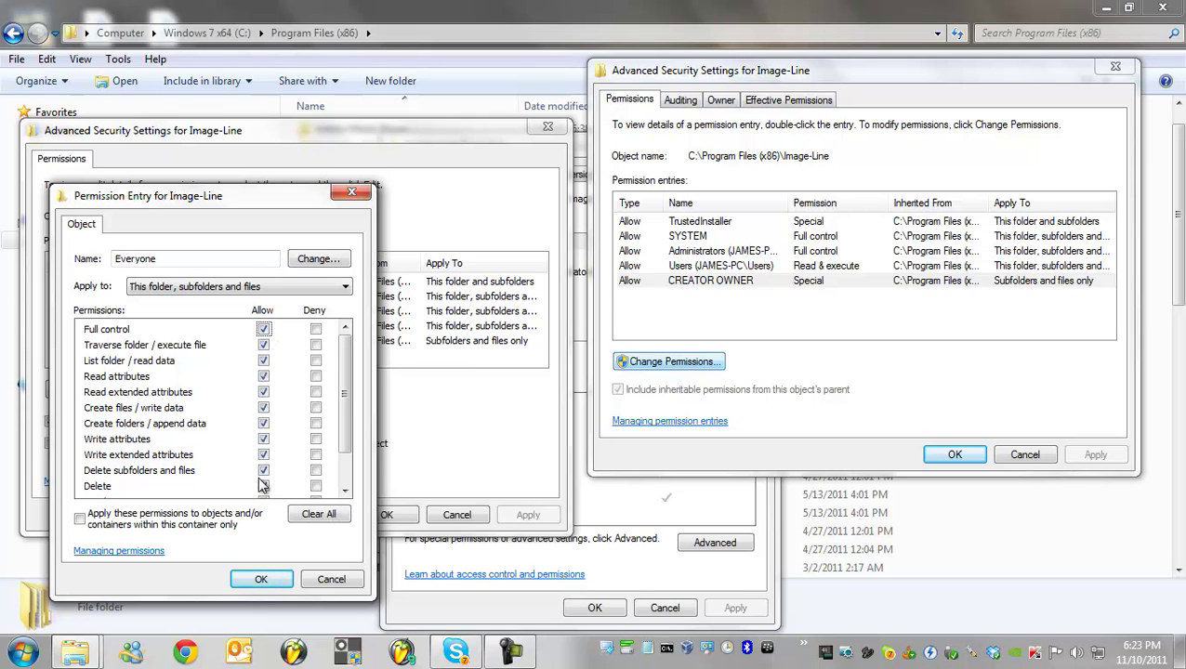
{"action": "left_click_drag", "start_coordinate": [345, 397], "coordinate": [355, 355]}
Confirm the Everyone Full control entry and close the advanced security settings windows.
{"action": "left_click", "coordinate": [261, 580]}
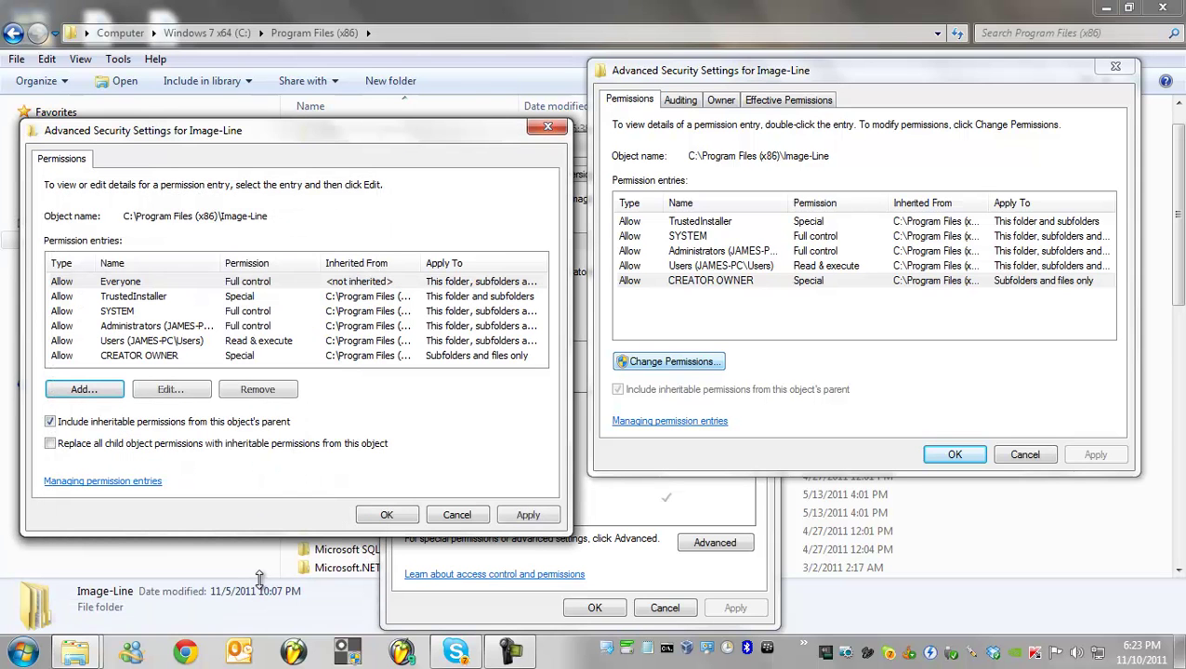
{"action": "left_click", "coordinate": [393, 517]}
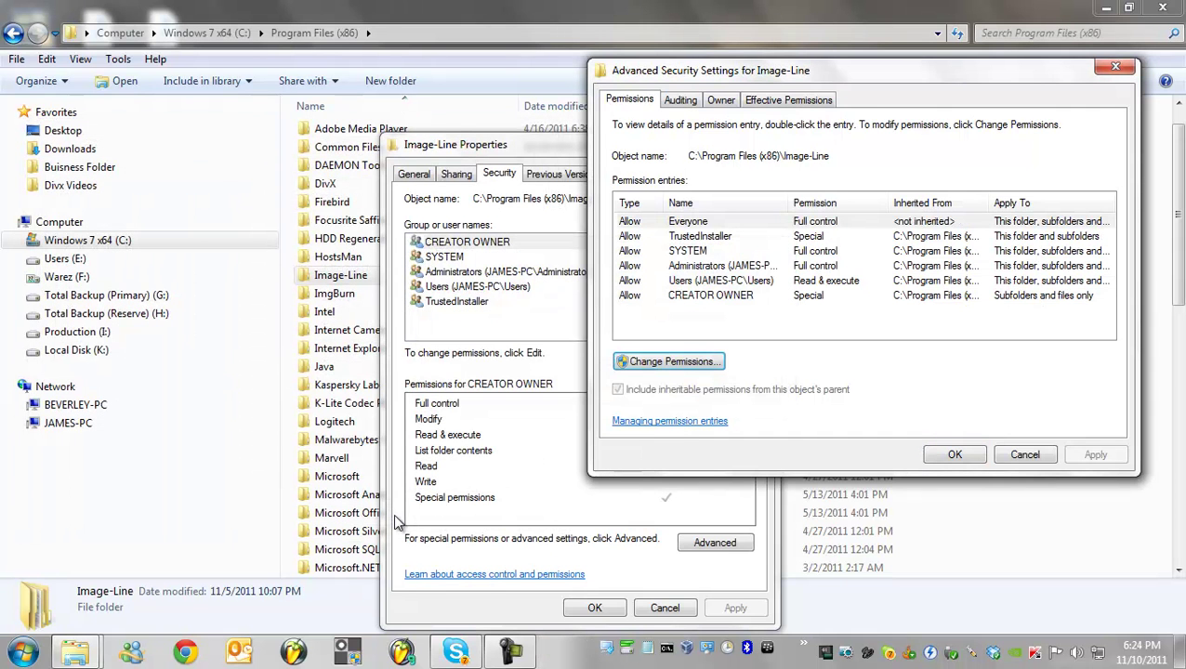
{"action": "left_click", "coordinate": [706, 223]}
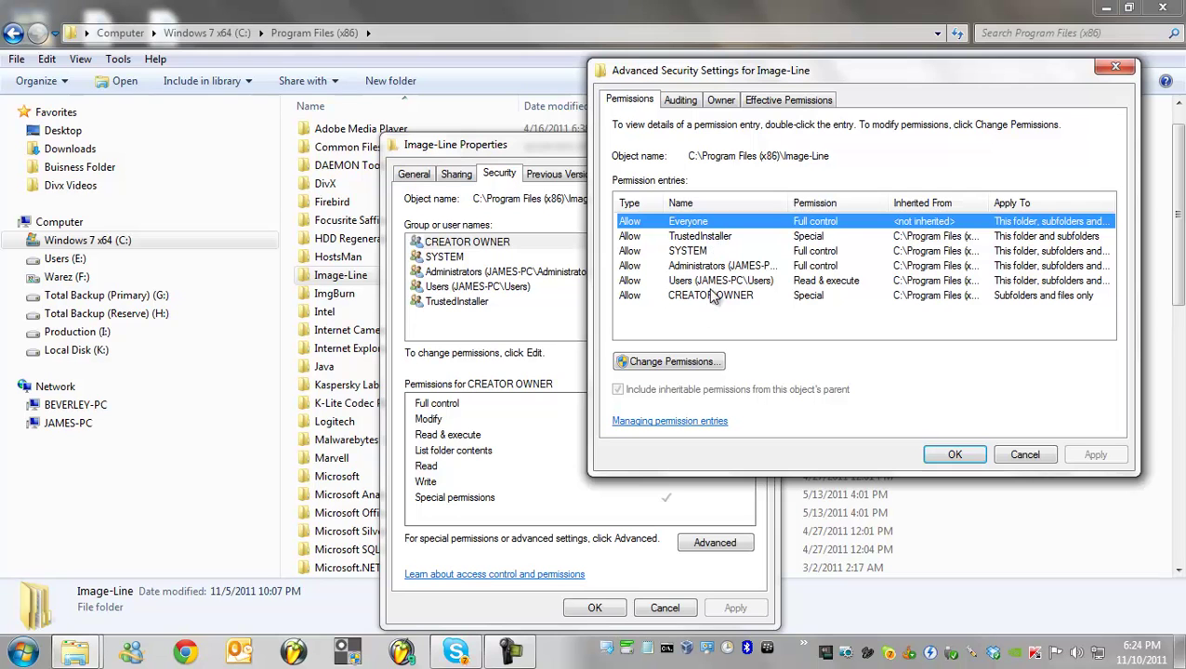
{"action": "left_click", "coordinate": [966, 456]}
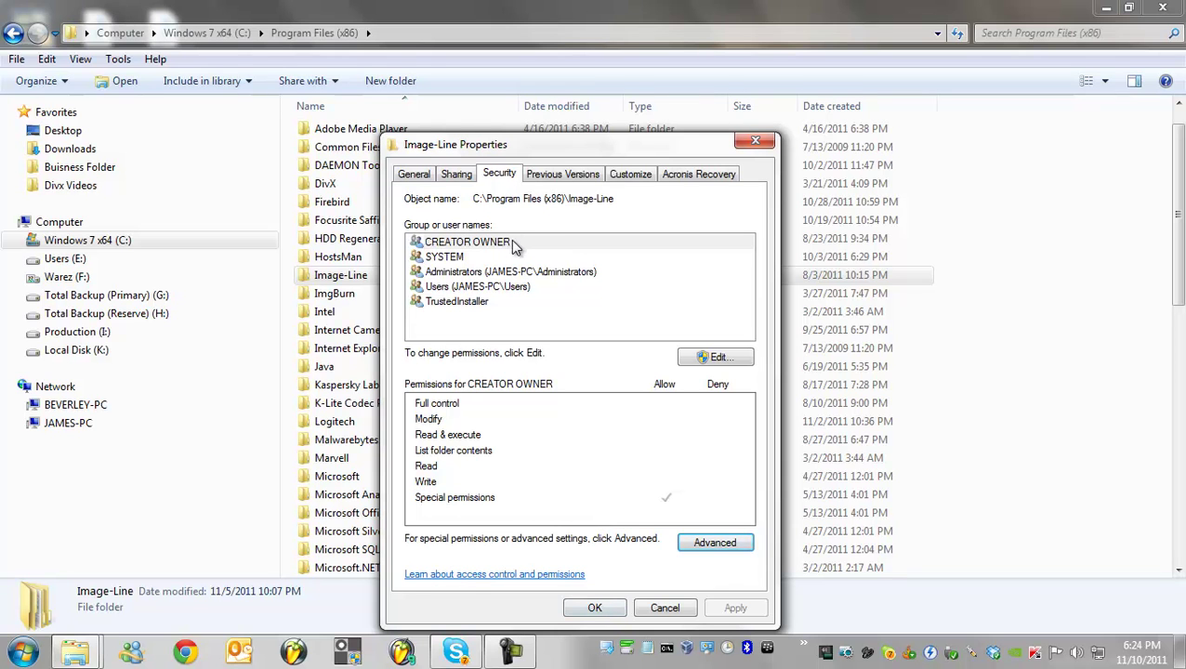
Recheck the Image-Line folder's Security permissions after adding the Everyone entry.
{"action": "left_click", "coordinate": [594, 609]}
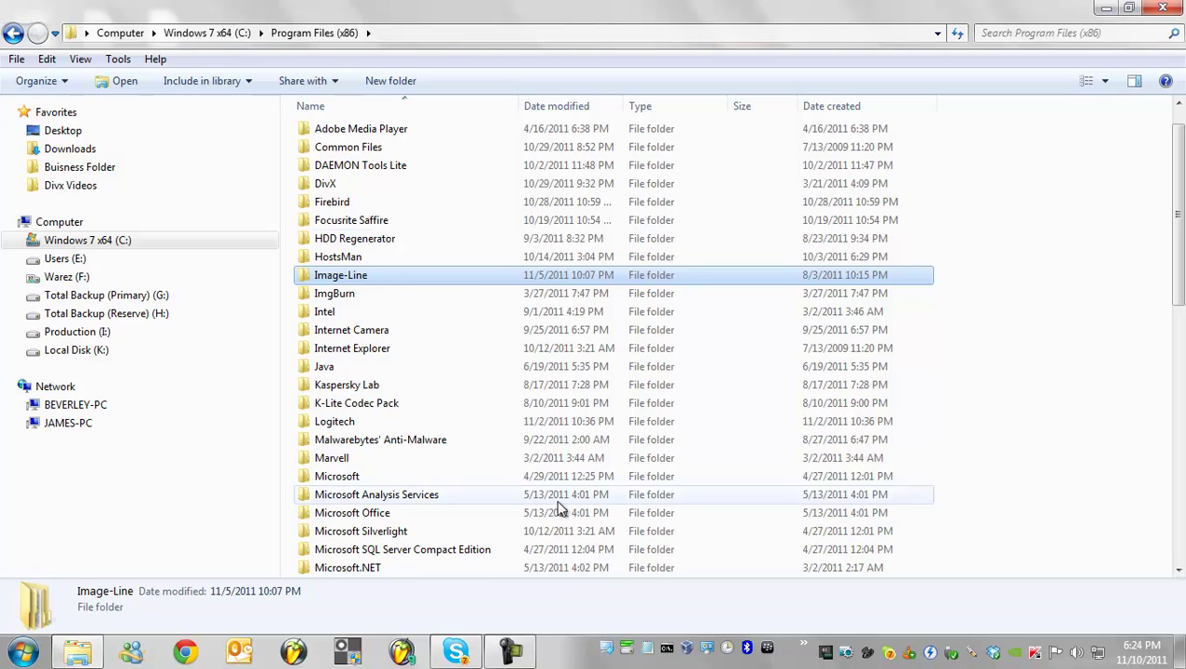
{"action": "right_click", "coordinate": [402, 281]}
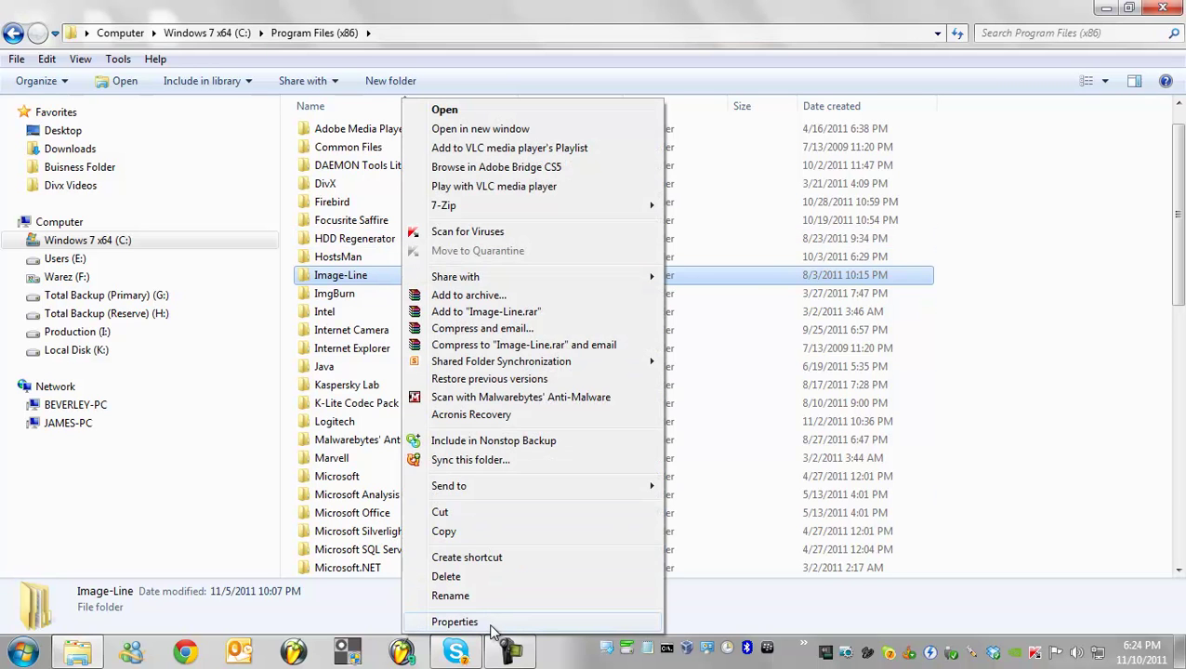
{"action": "left_click", "coordinate": [438, 625]}
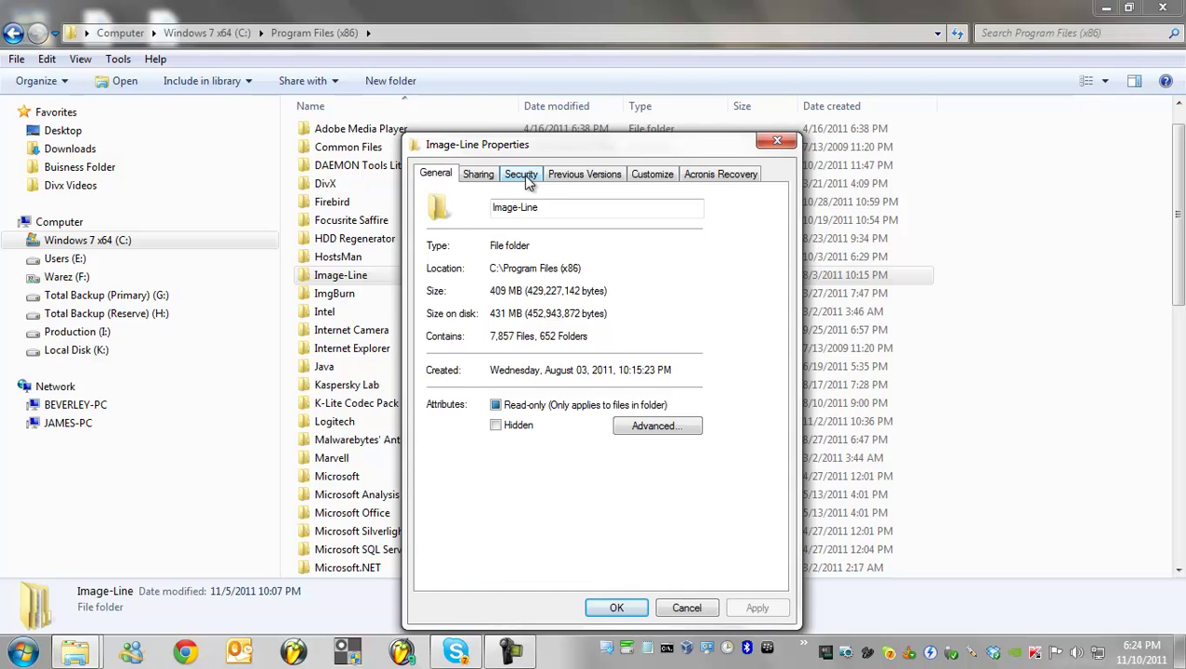
{"action": "left_click", "coordinate": [526, 178]}
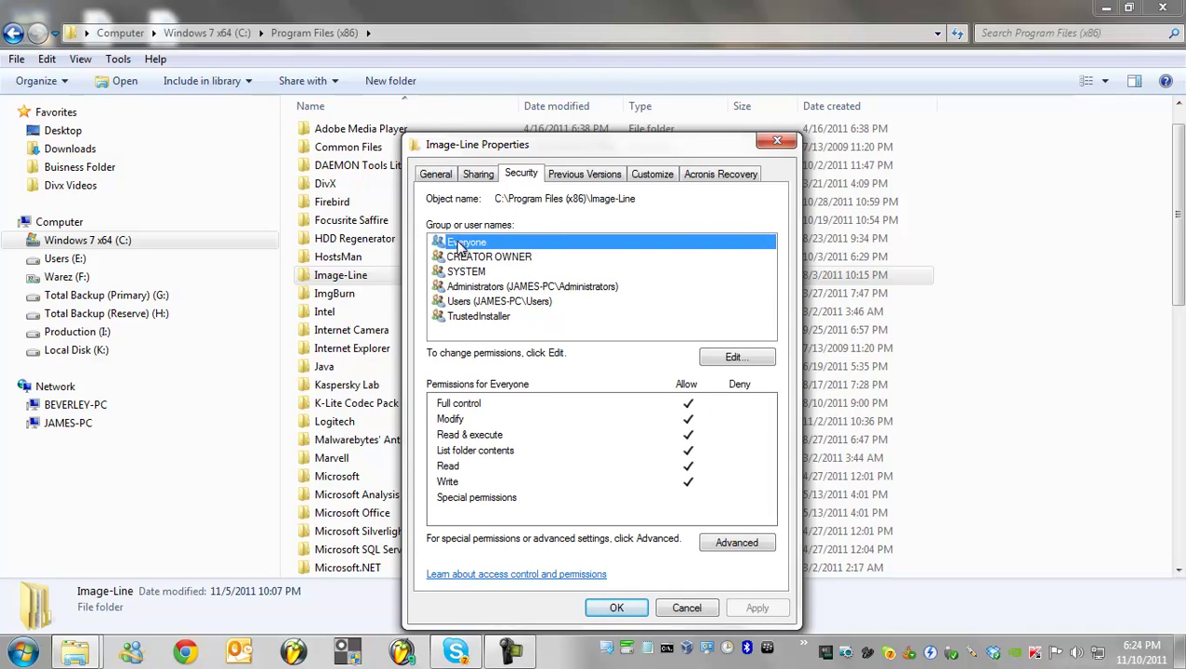
{"action": "left_click", "coordinate": [614, 609]}
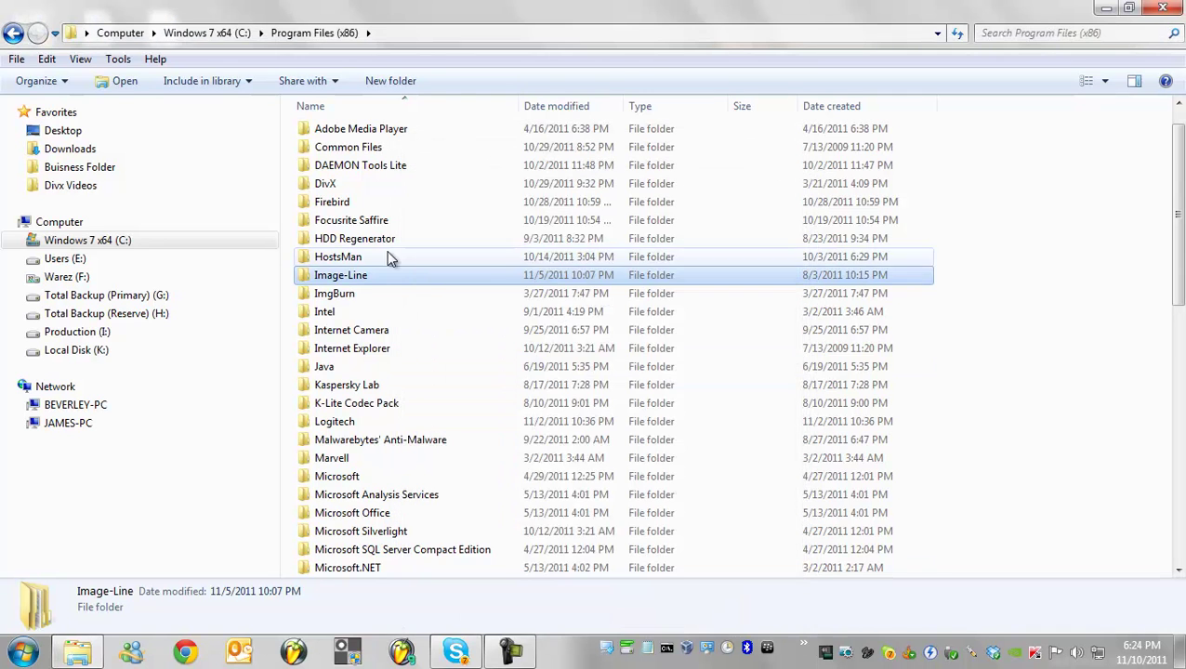
Confirm DelZip179.dll in Image-Line\FL Studio 9 grants Everyone Full control.
{"action": "double_click", "coordinate": [363, 275]}
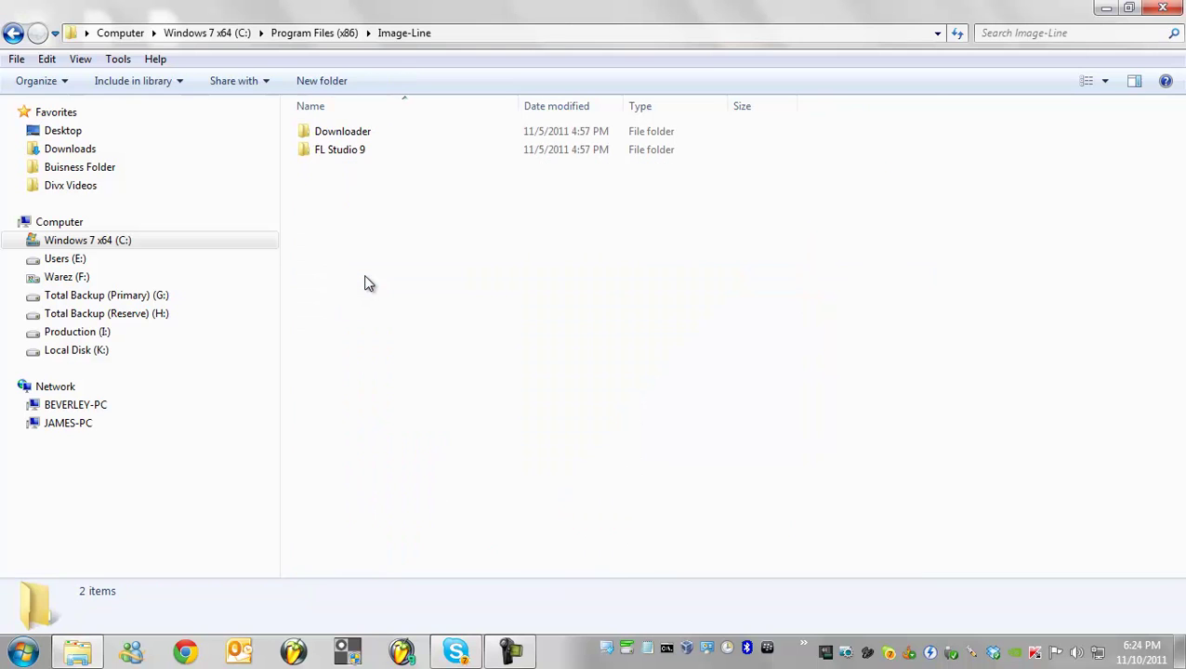
{"action": "double_click", "coordinate": [362, 150]}
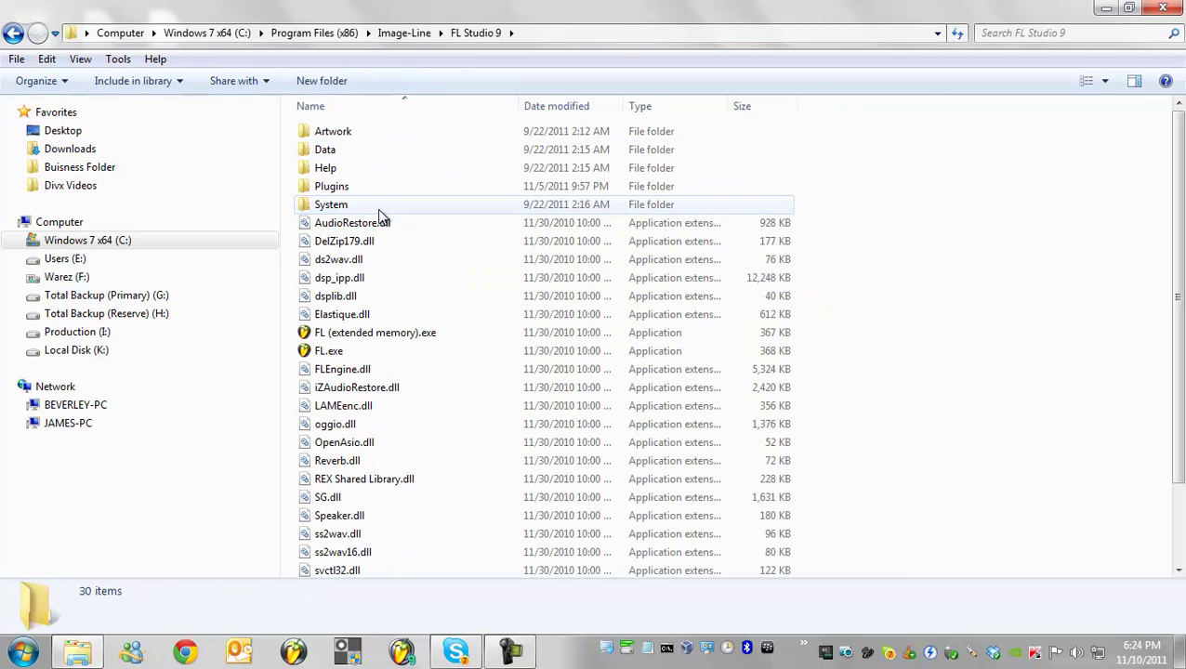
{"action": "left_click", "coordinate": [382, 205]}
{"action": "left_click", "coordinate": [387, 240]}
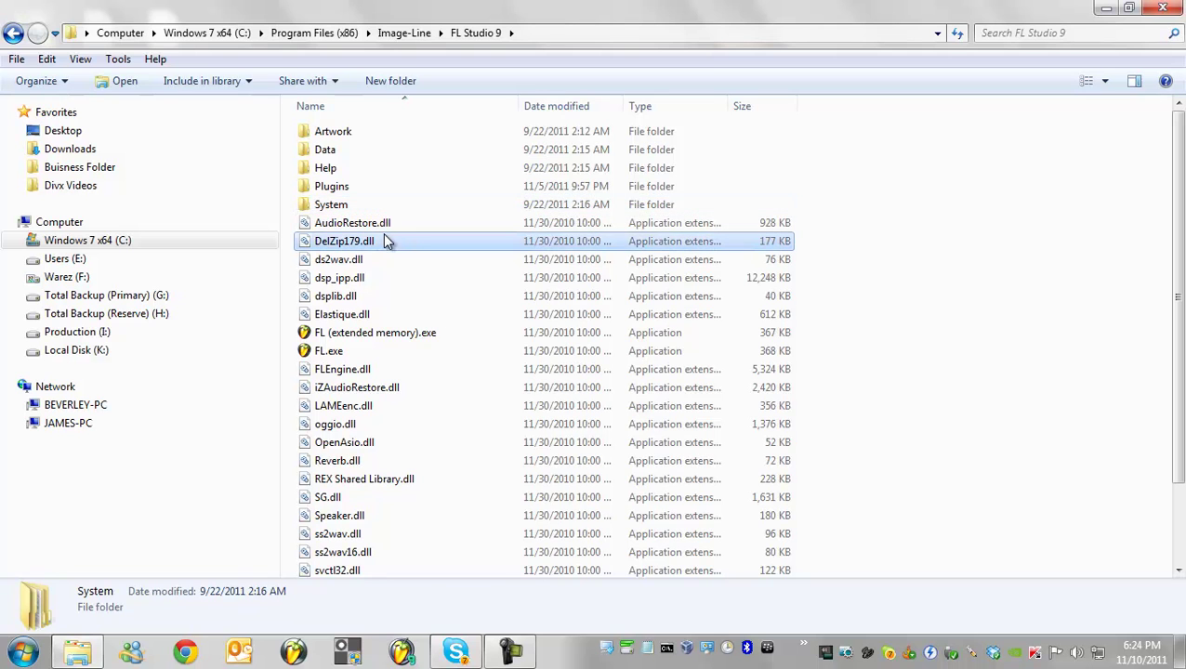
{"action": "right_click", "coordinate": [400, 241]}
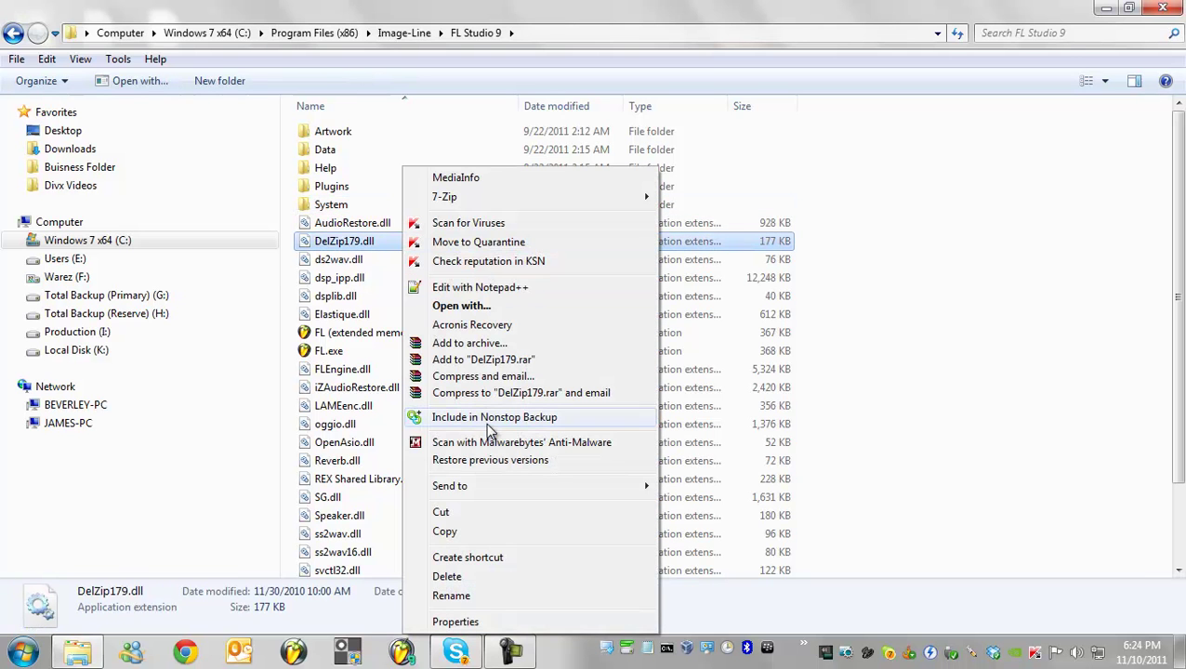
{"action": "left_click", "coordinate": [474, 622]}
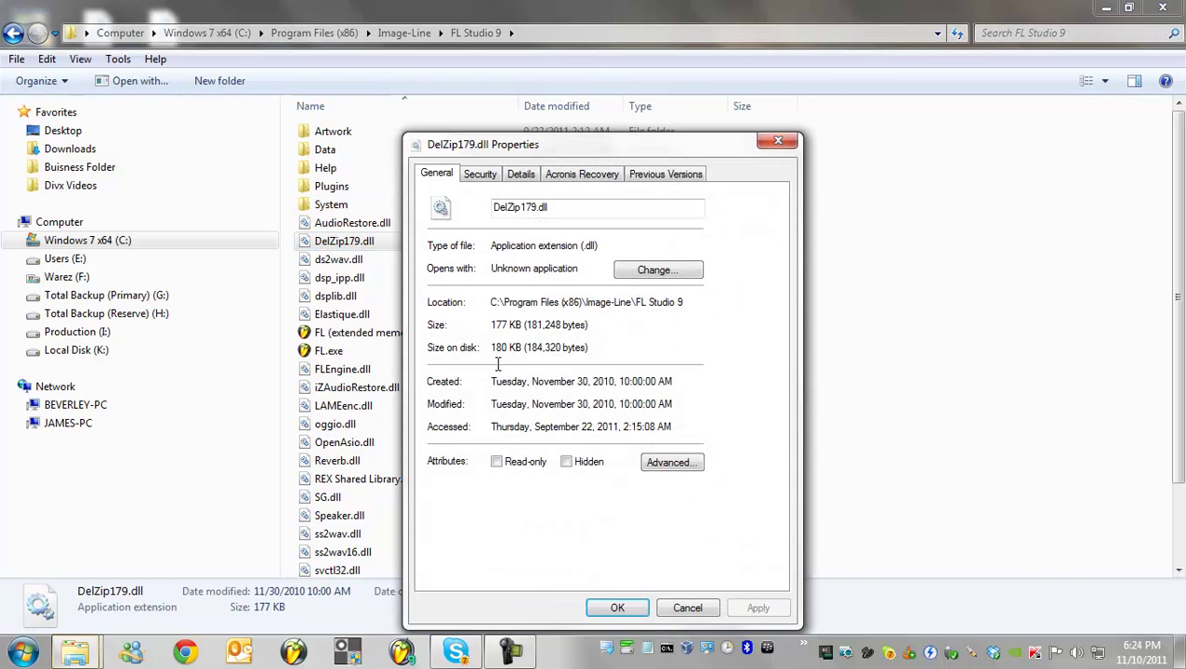
{"action": "left_click", "coordinate": [483, 176]}
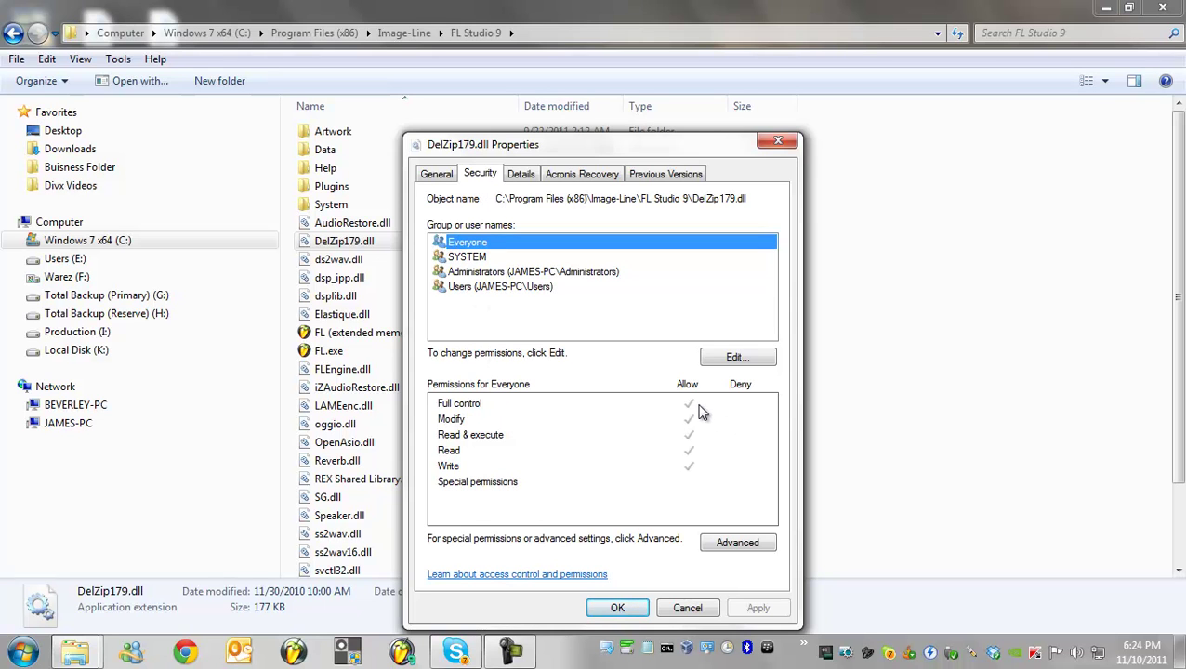
{"action": "left_click", "coordinate": [617, 608]}
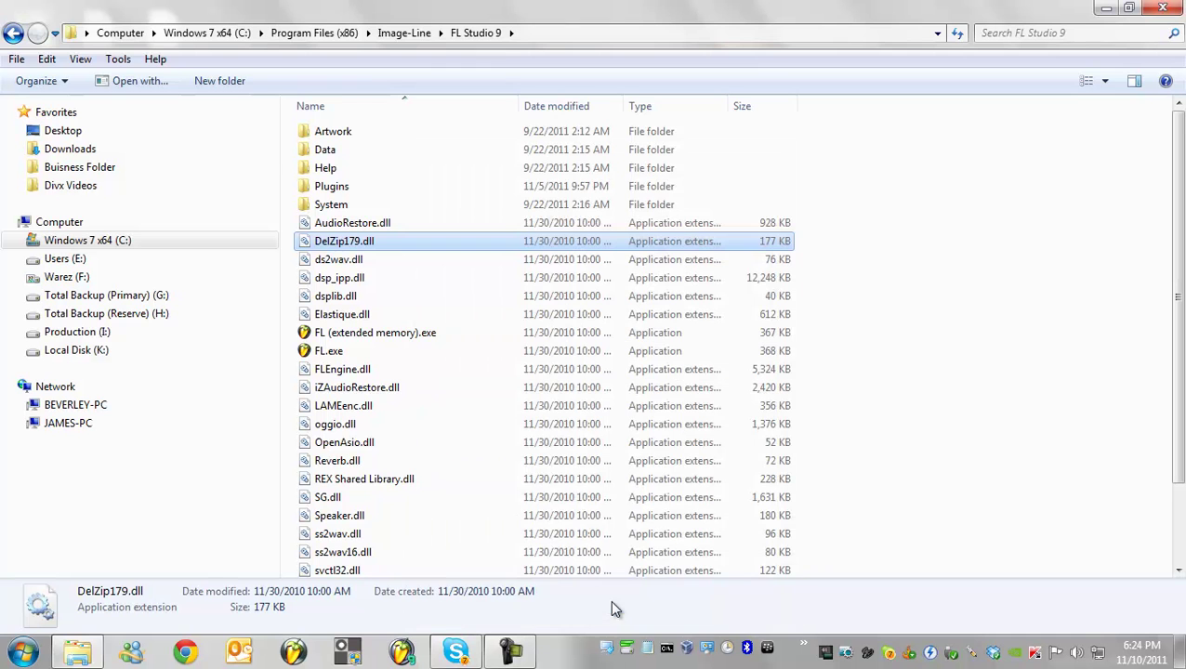
Close the FL Studio 9 folder window and relaunch FL Studio.
{"action": "left_click", "coordinate": [1163, 7]}
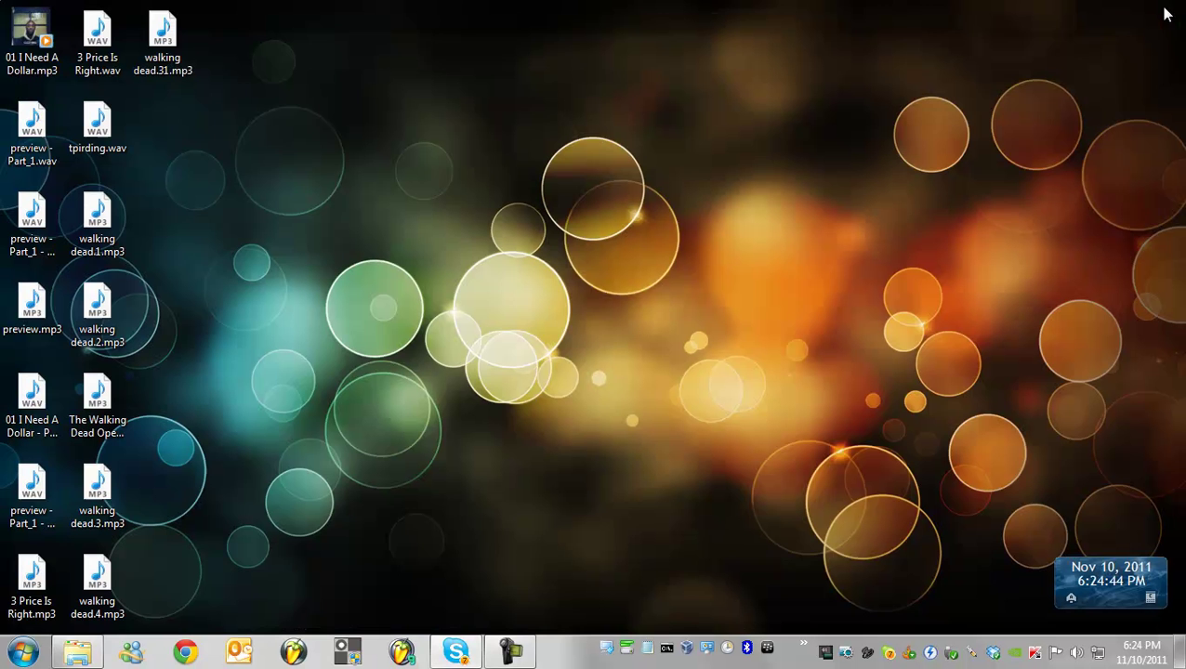
{"action": "left_click", "coordinate": [414, 657]}
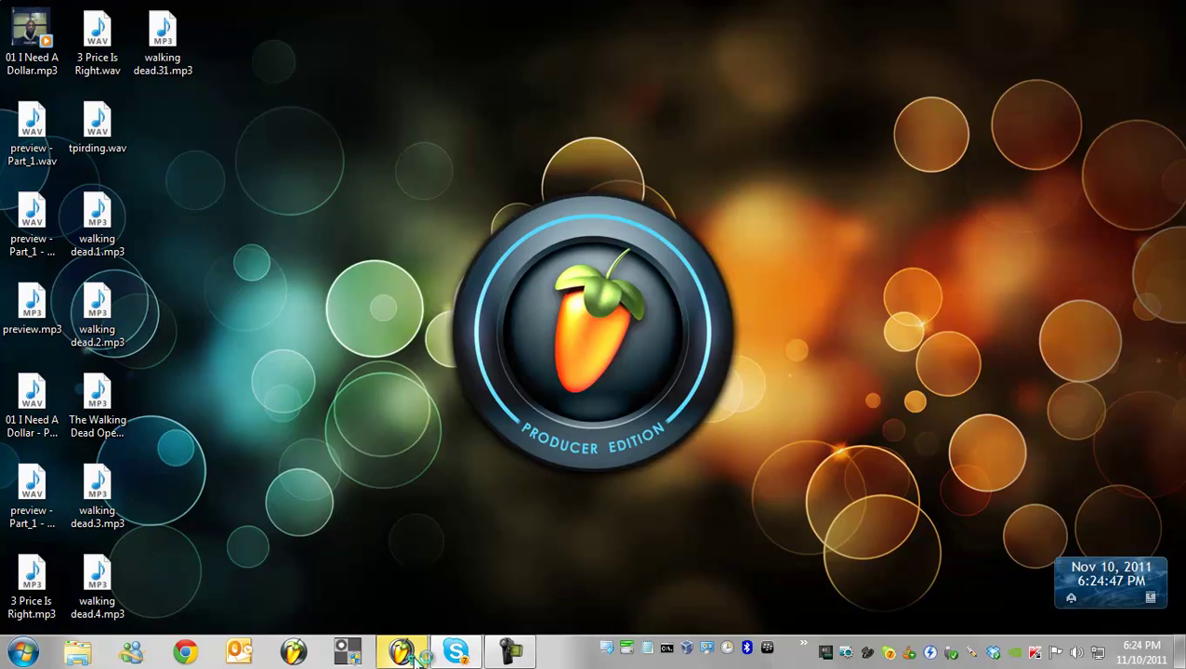
{"action": "mouse_move", "coordinate": [453, 652]}
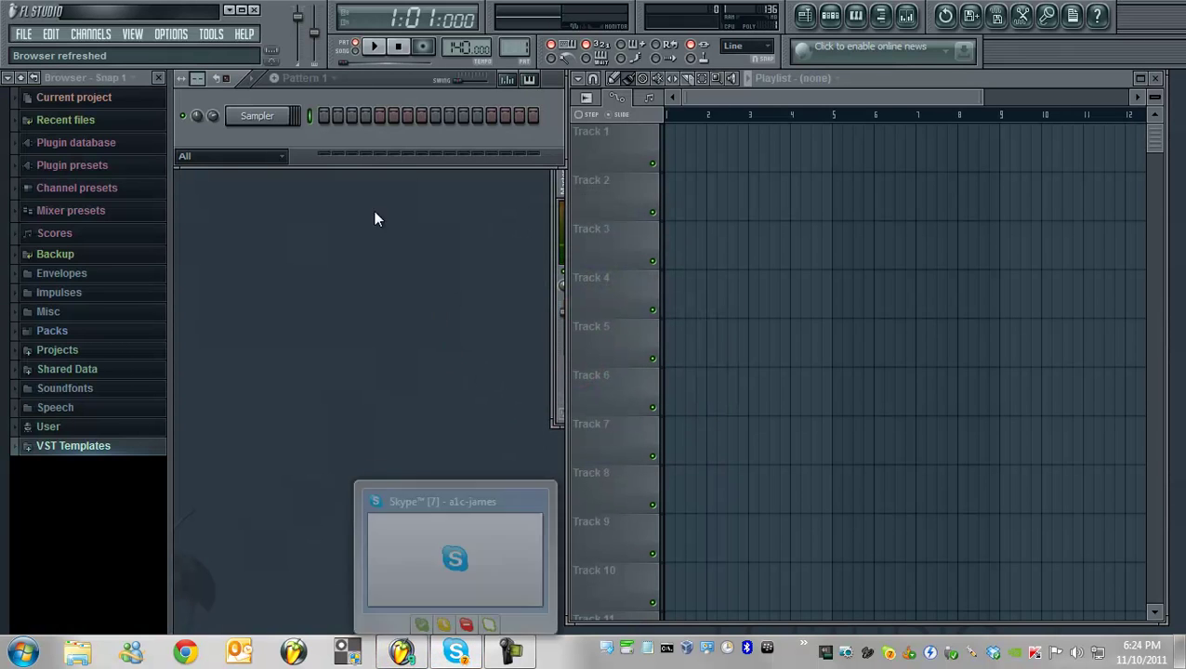
{"action": "left_click", "coordinate": [253, 10]}
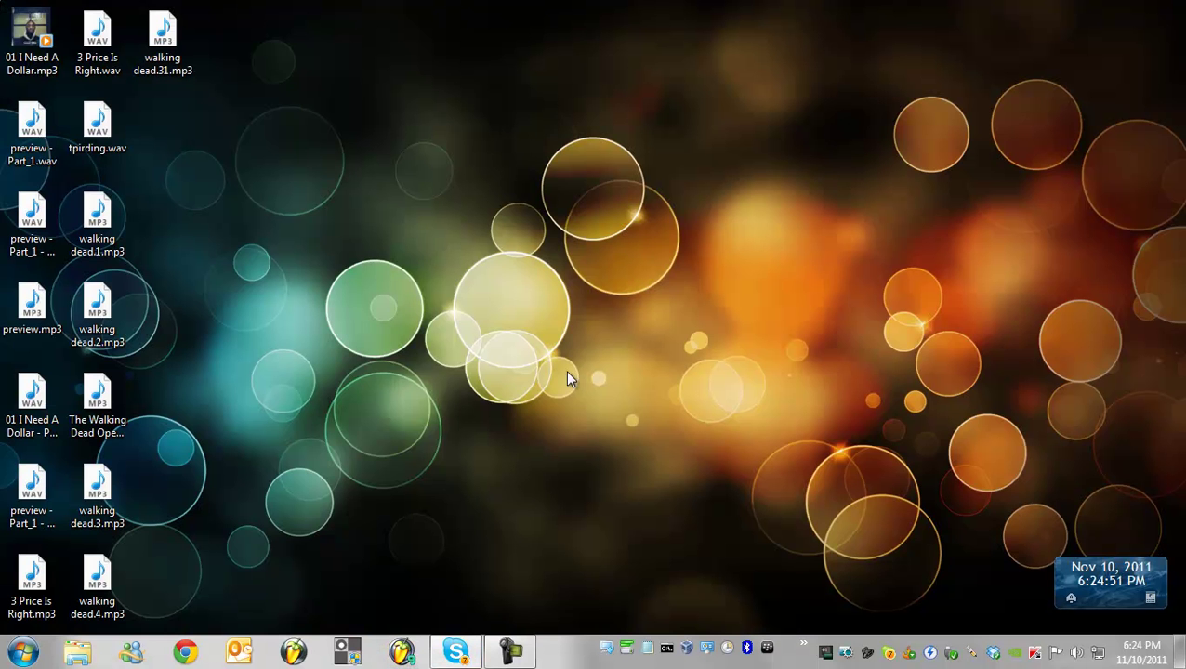
{"action": "left_click", "coordinate": [411, 655]}
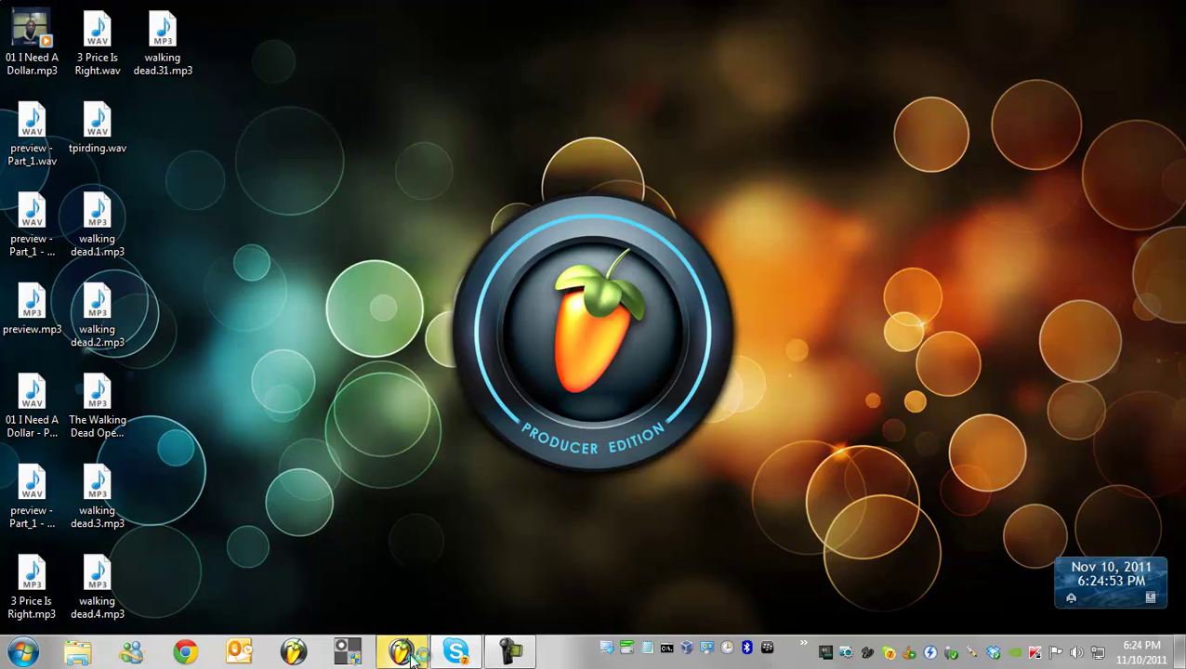
Save the project as untitled.flp in the Projects folder.
{"action": "left_click", "coordinate": [24, 34]}
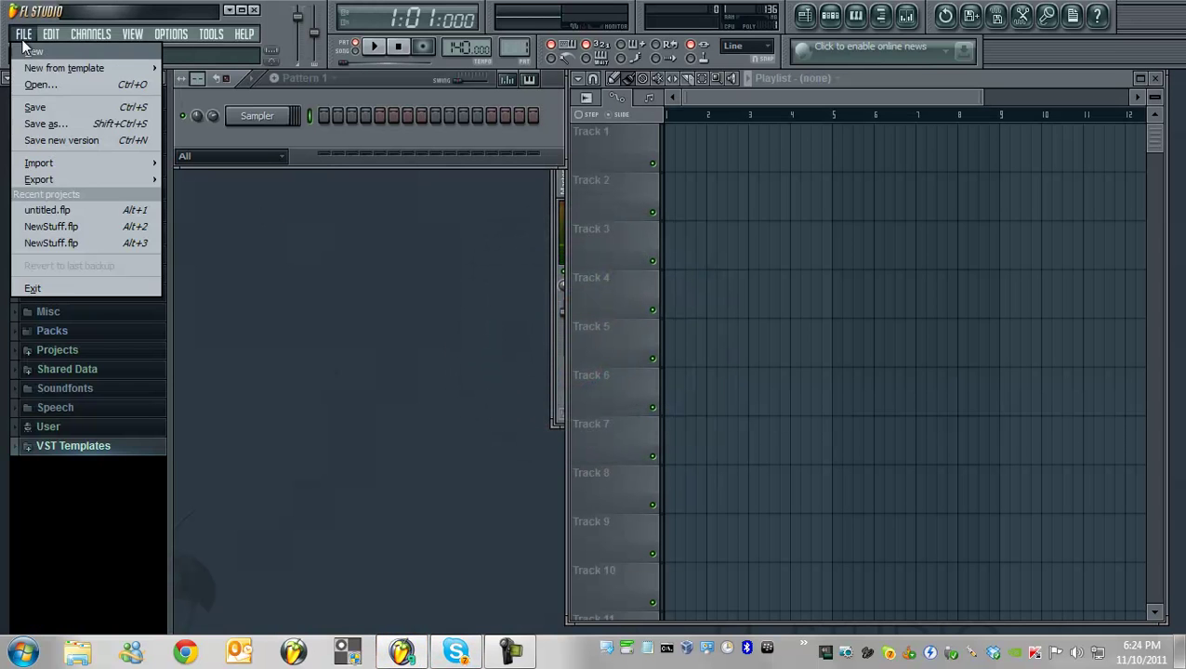
{"action": "left_click", "coordinate": [40, 122]}
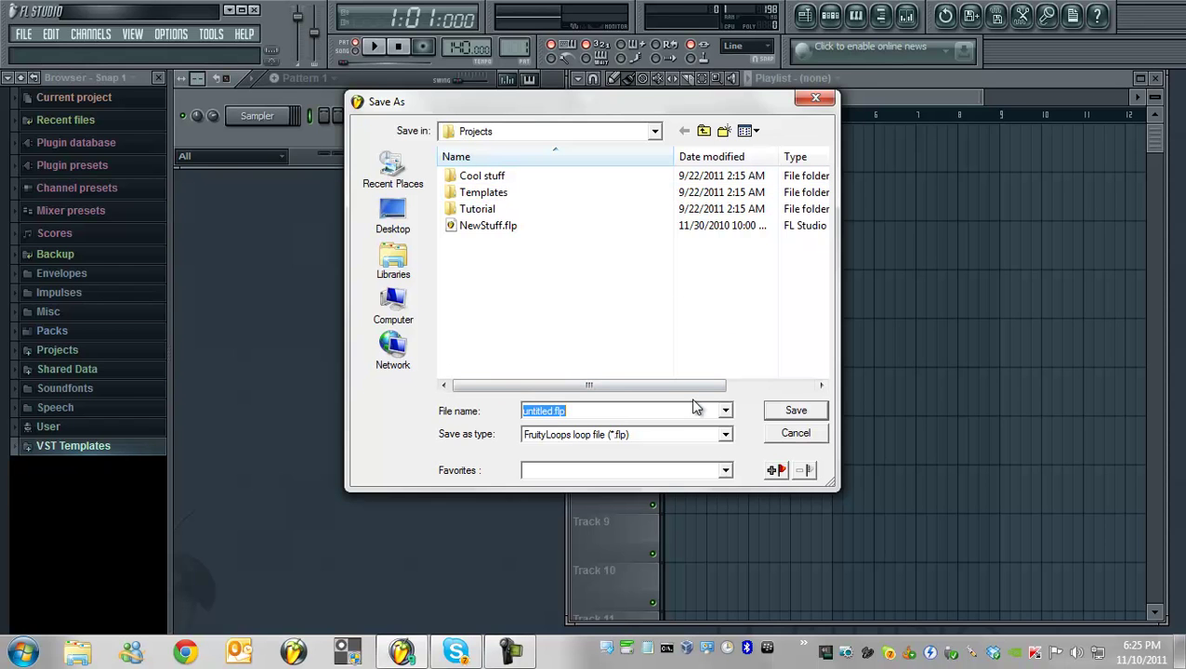
{"action": "left_click", "coordinate": [786, 411]}
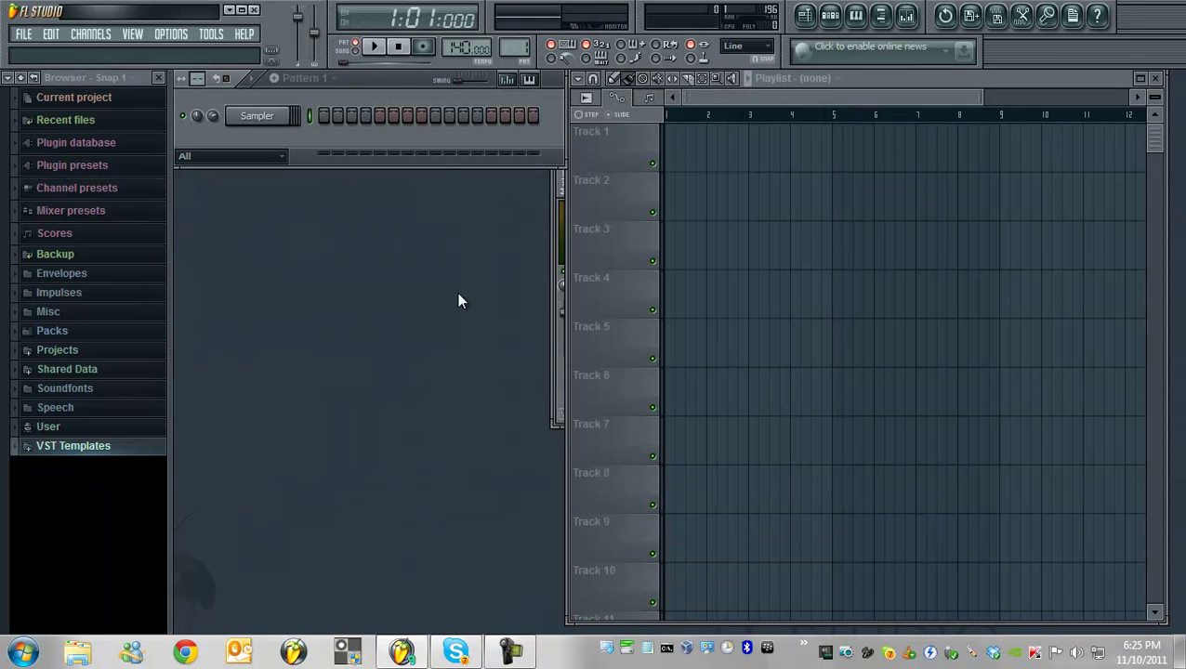
Reopen untitled.flp from the Projects folder to verify the save, then close FL Studio.
{"action": "left_click", "coordinate": [23, 33]}
{"action": "left_click", "coordinate": [59, 88]}
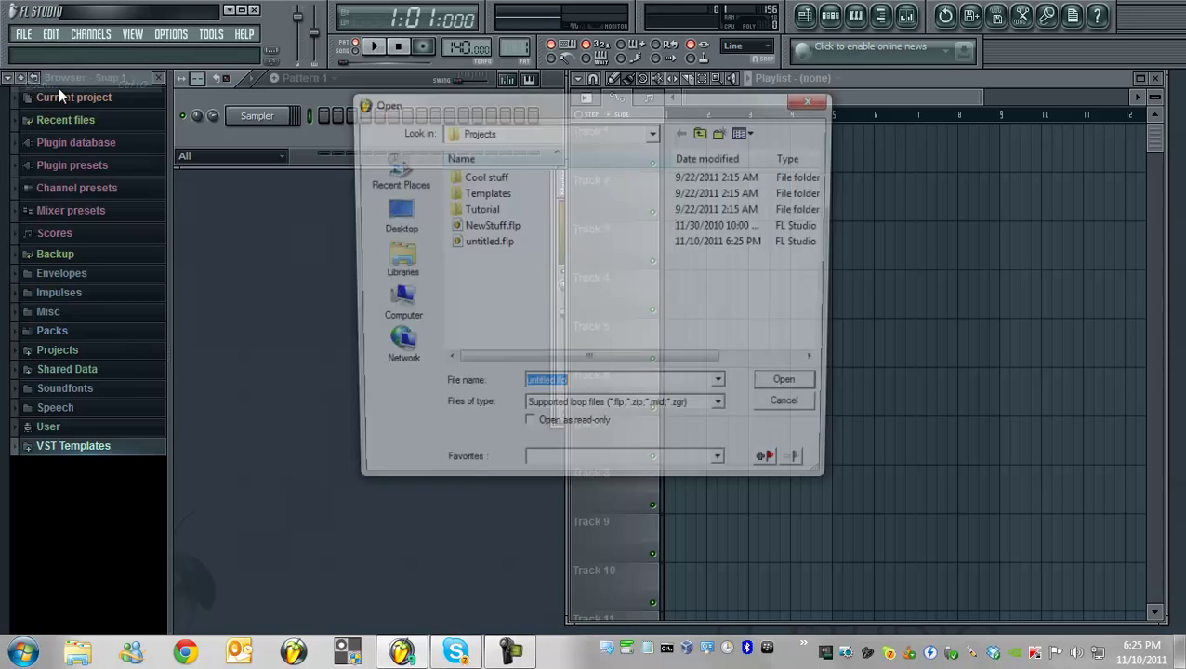
{"action": "left_click", "coordinate": [490, 242]}
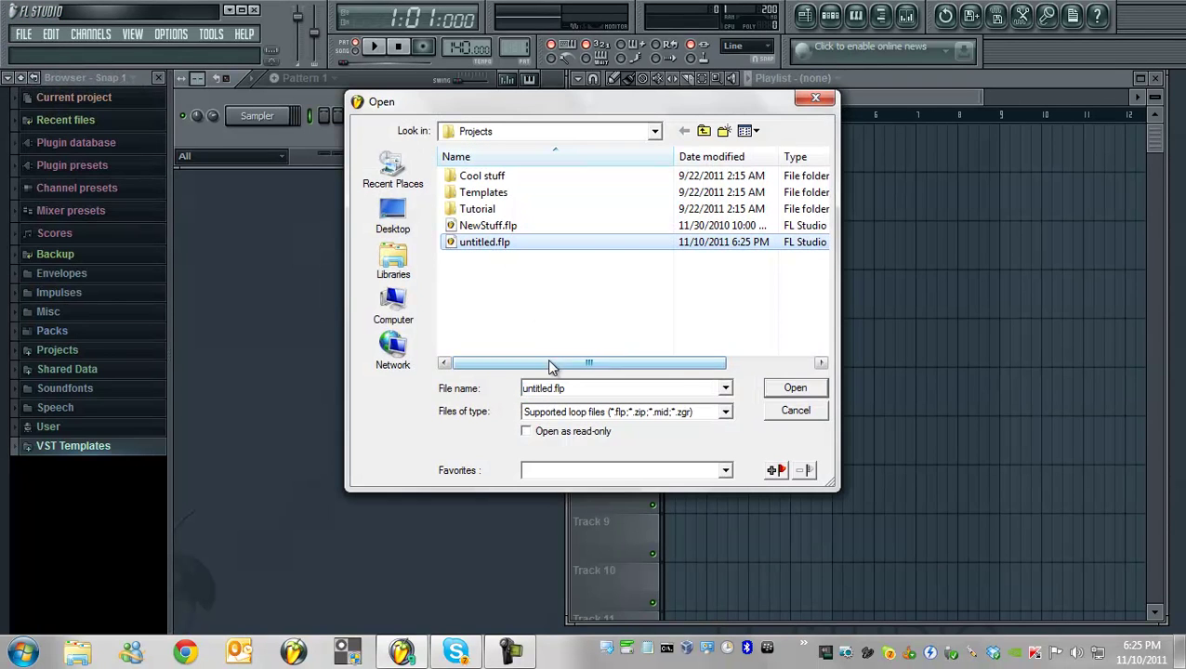
{"action": "left_click", "coordinate": [805, 388]}
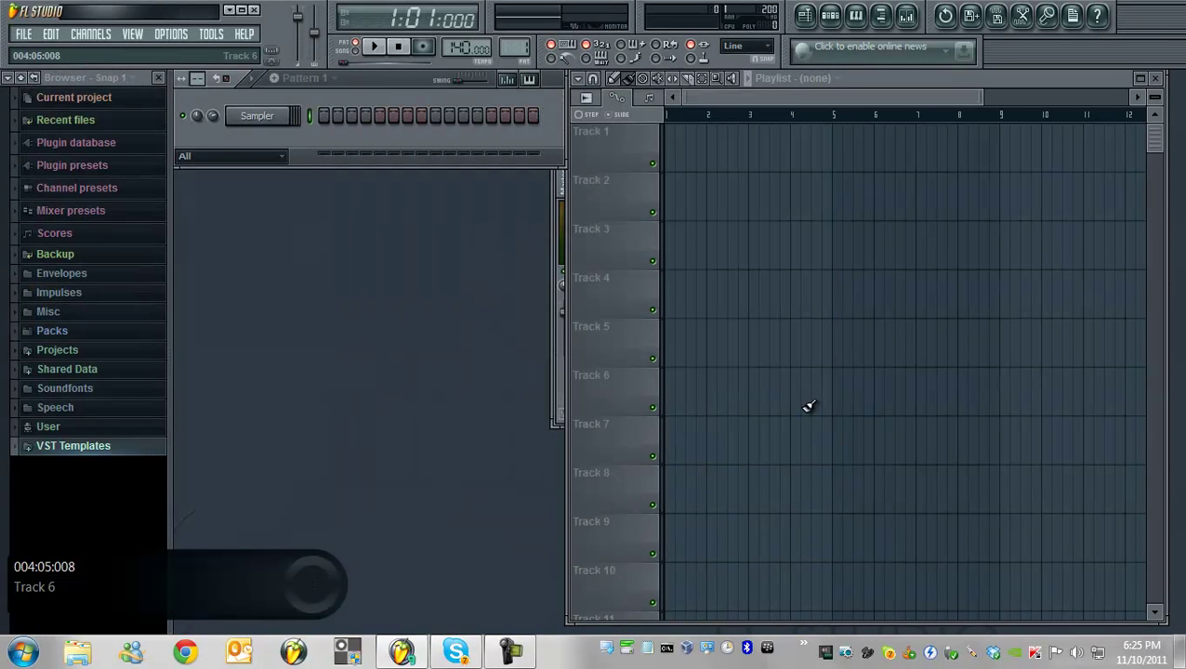
{"action": "left_click", "coordinate": [260, 12]}
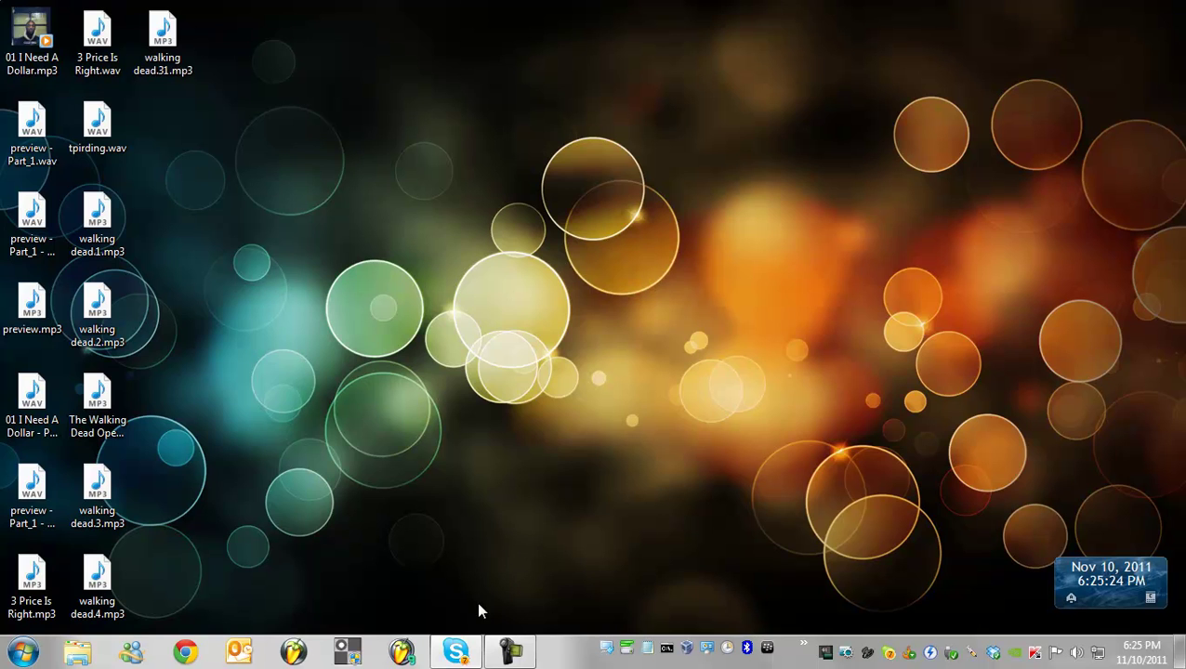
{"action": "right_click", "coordinate": [406, 656]}
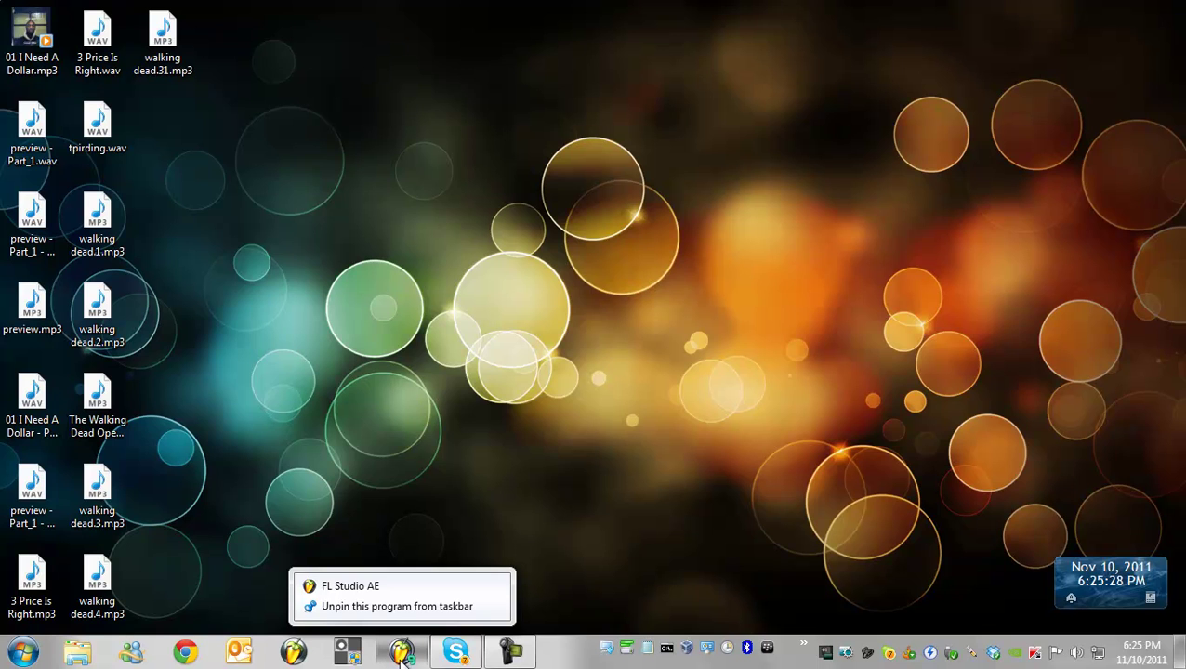
{"action": "right_click", "coordinate": [385, 585]}
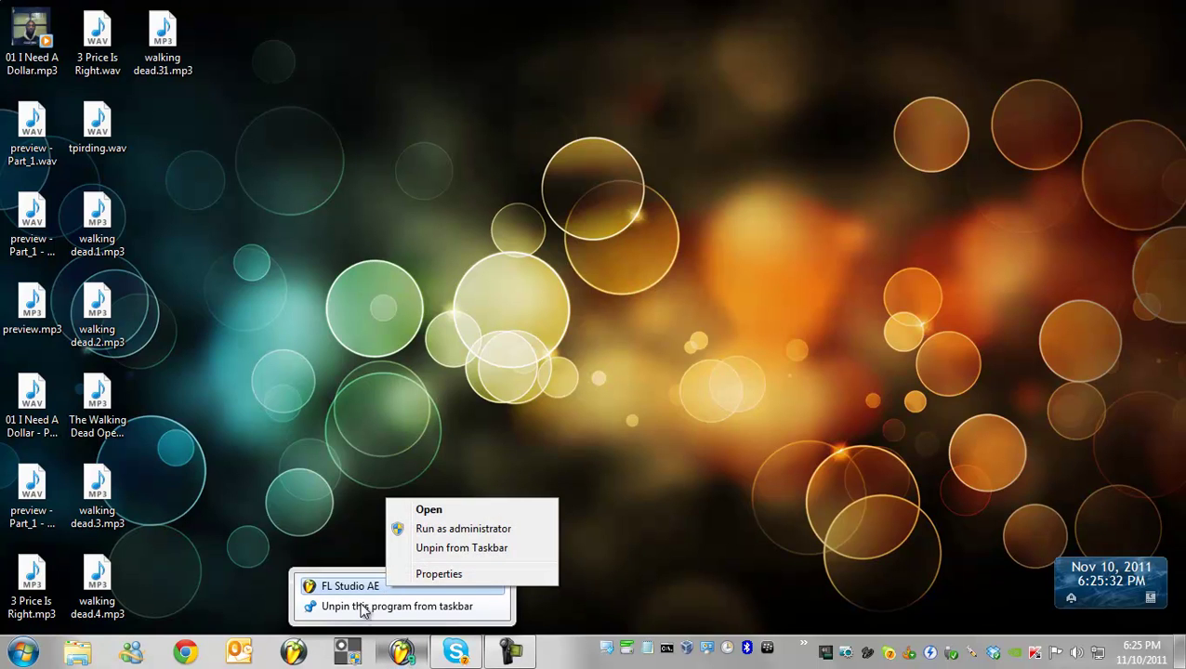
{"action": "left_click", "coordinate": [440, 528]}
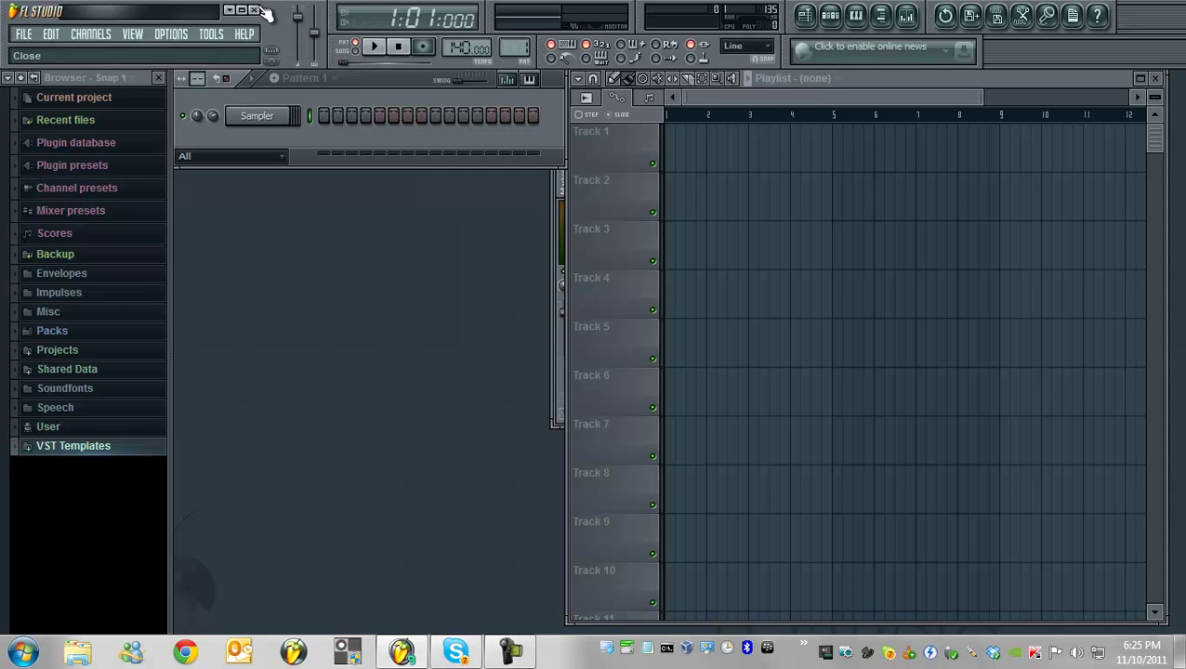
{"action": "left_click", "coordinate": [259, 11]}
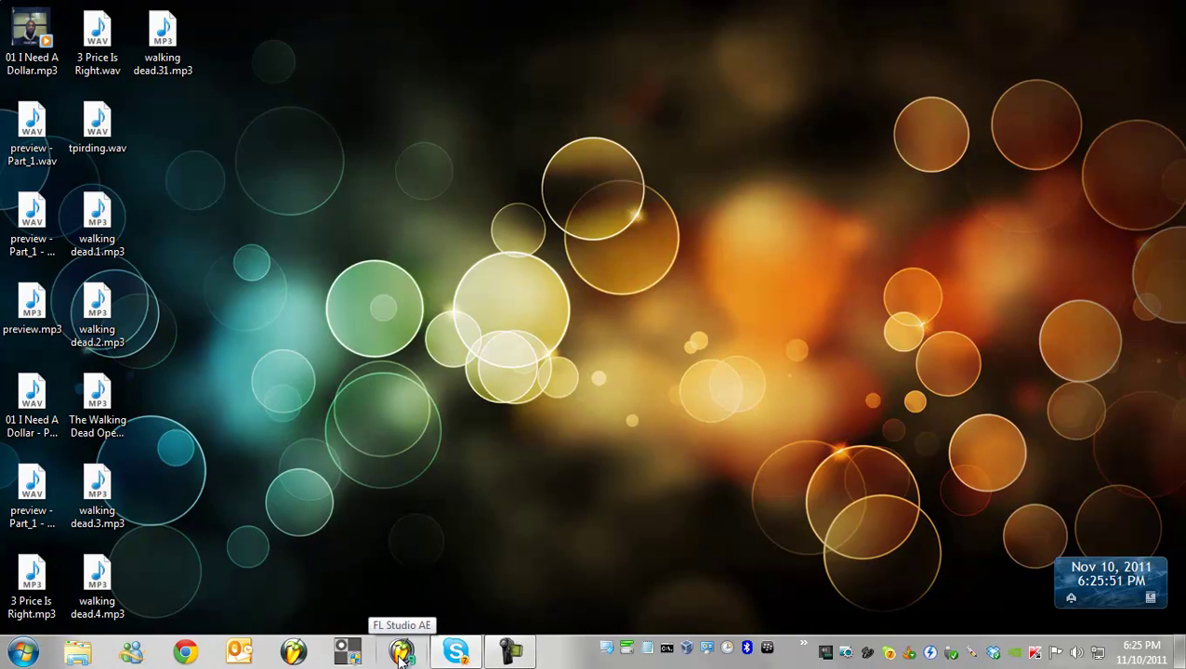
Show the Camtasia recorder's Capture window from the system tray.
{"action": "left_click", "coordinate": [431, 563]}
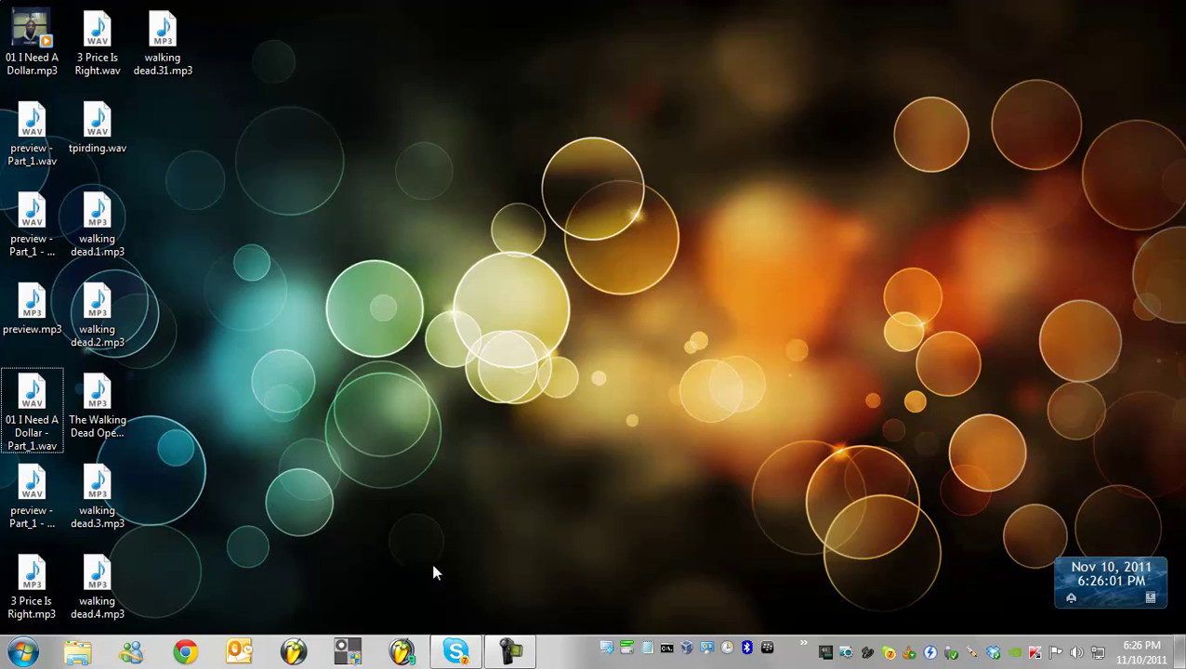
{"action": "left_click", "coordinate": [510, 650]}
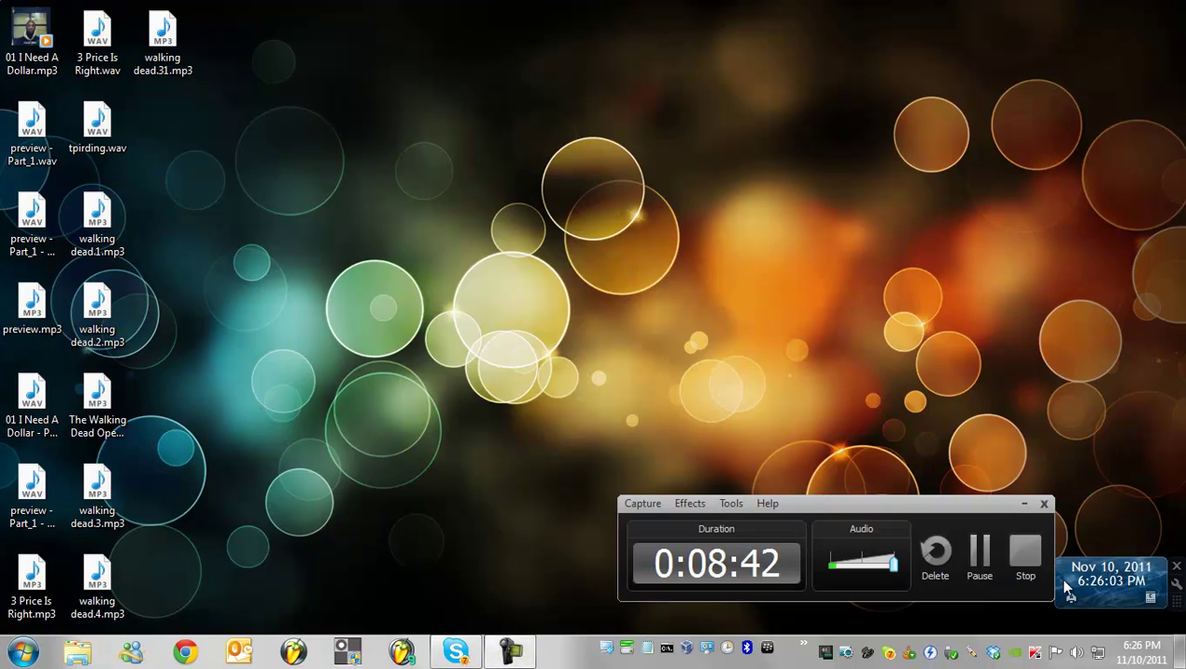